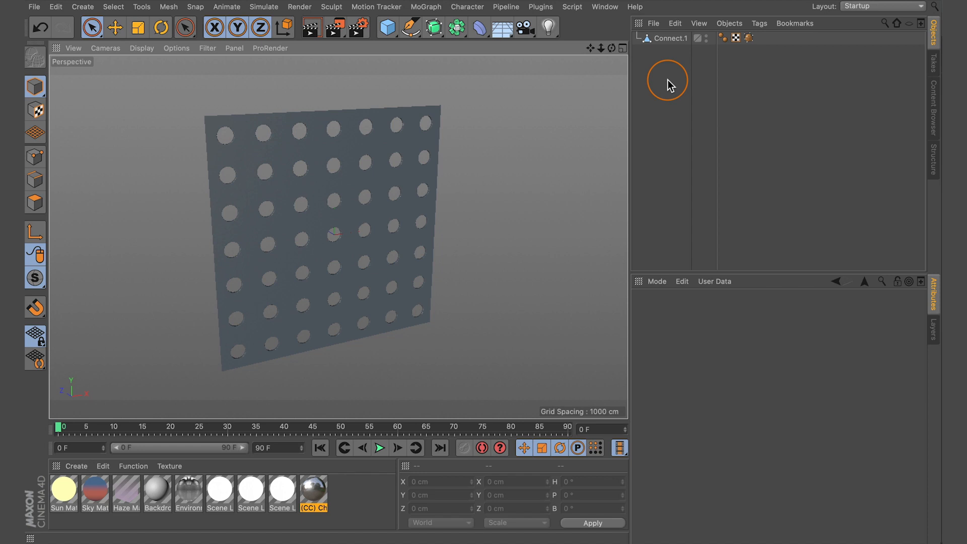
Delete the existing perforated Connect.1 object and turn on the grid display in the perspective view
click(669, 39)
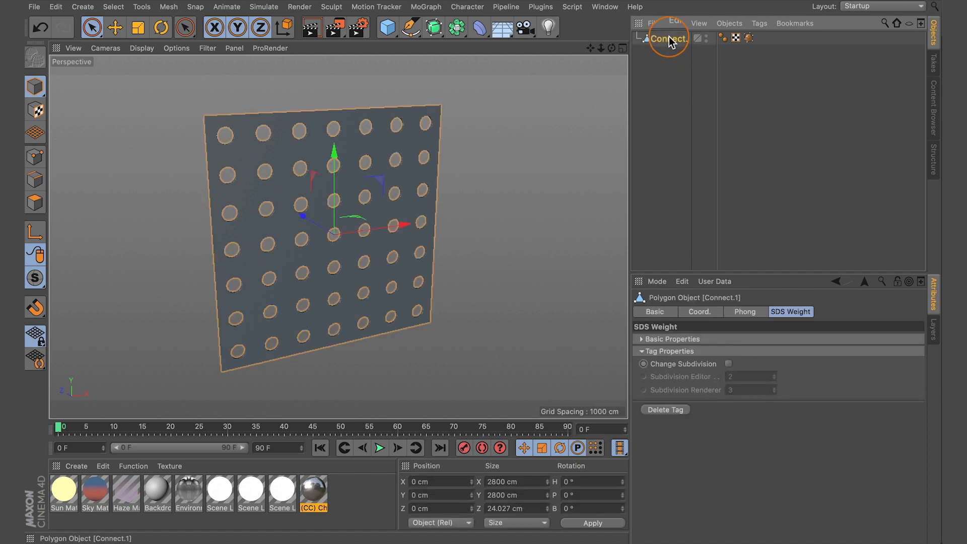
key(Delete)
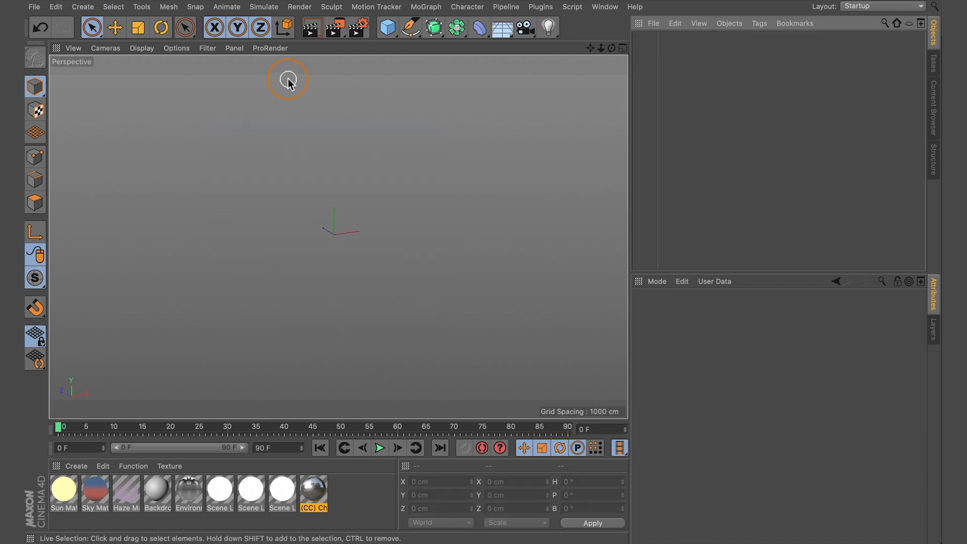
click(205, 49)
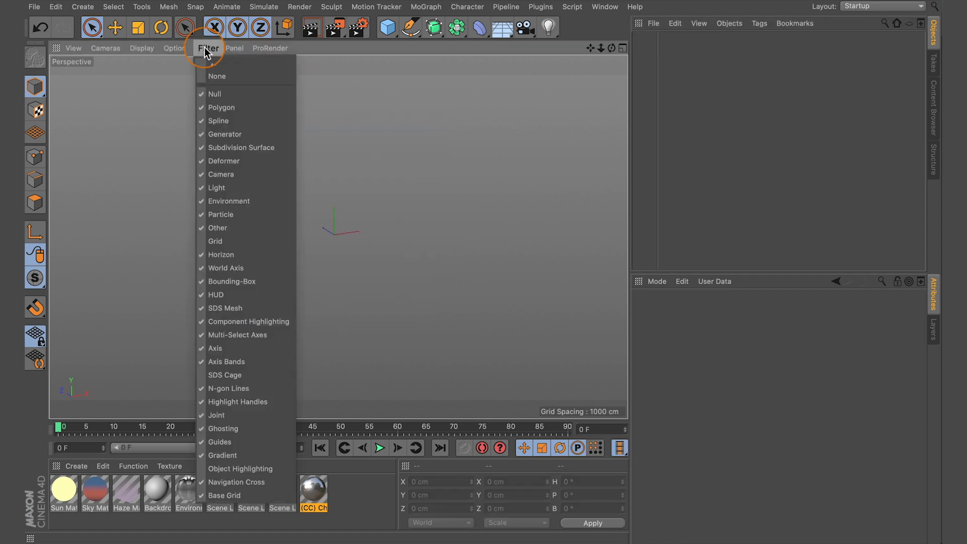
click(220, 242)
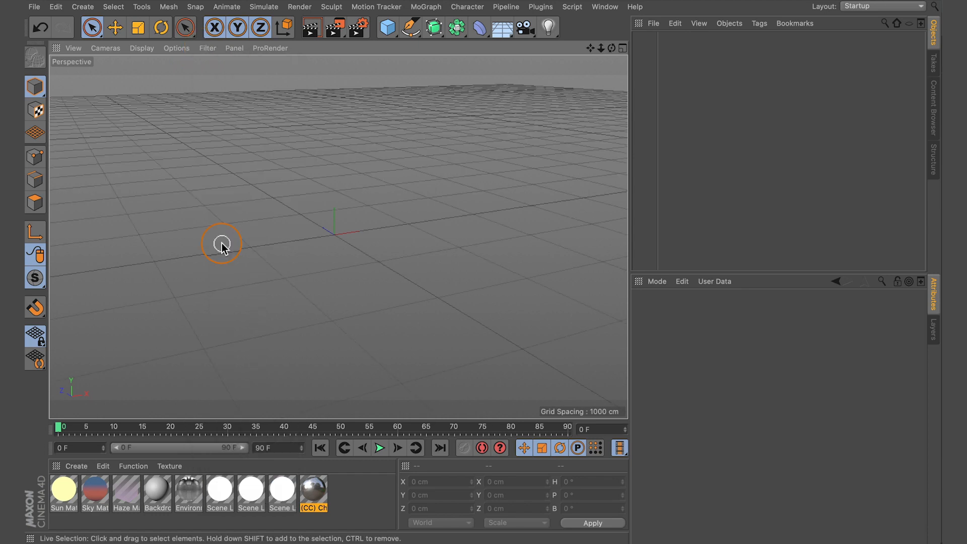
click(91, 27)
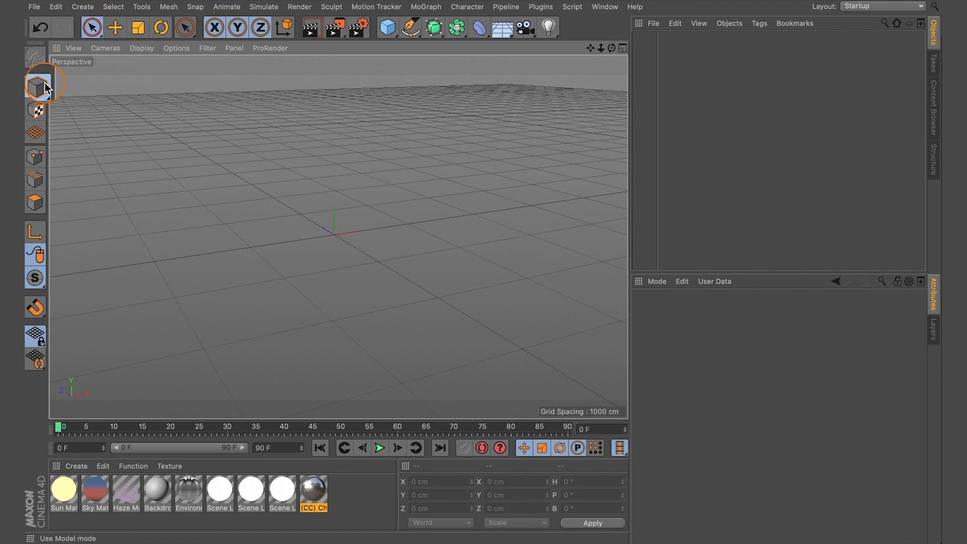
Add a Plane primitive and set its orientation to +Z so that it stands upright
click(391, 30)
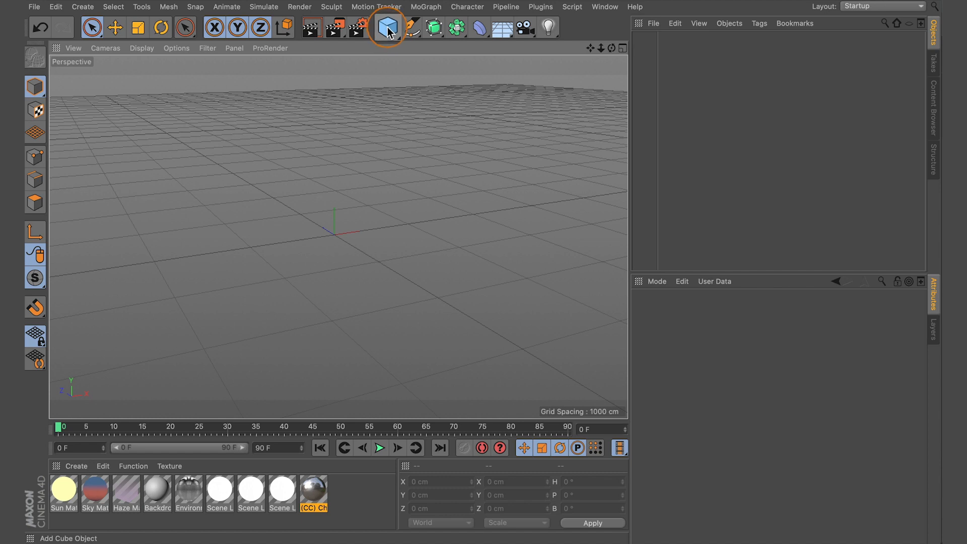
click(388, 29)
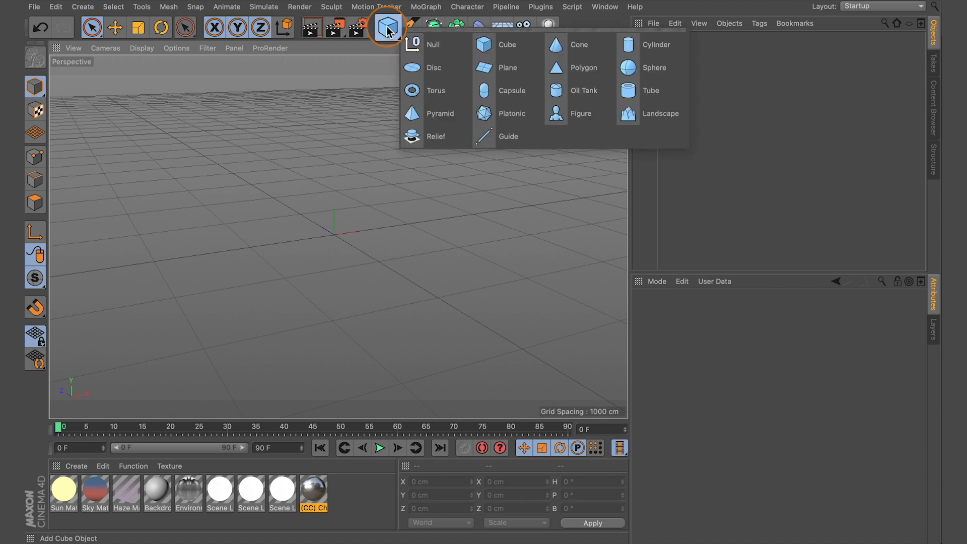
click(502, 70)
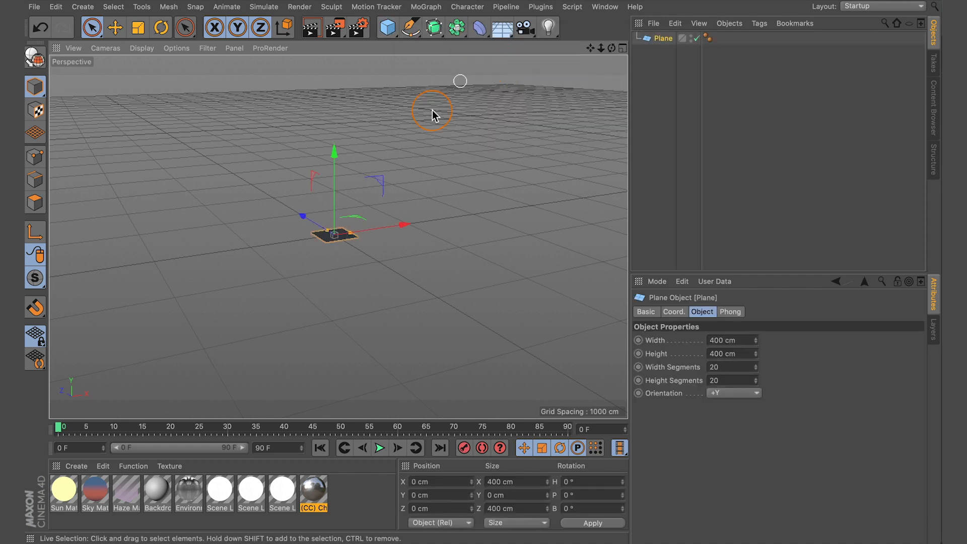
scroll(343, 239, up, 6)
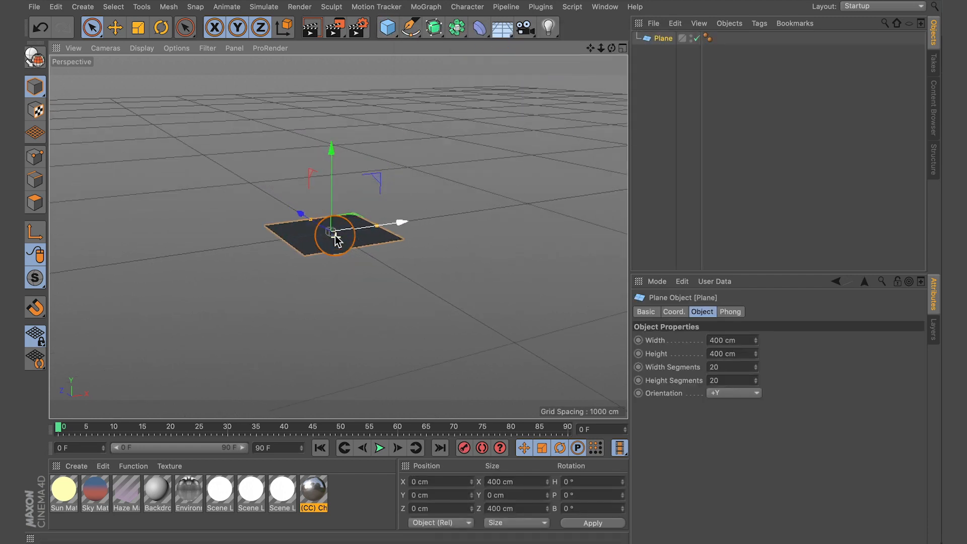
scroll(334, 239, up, 3)
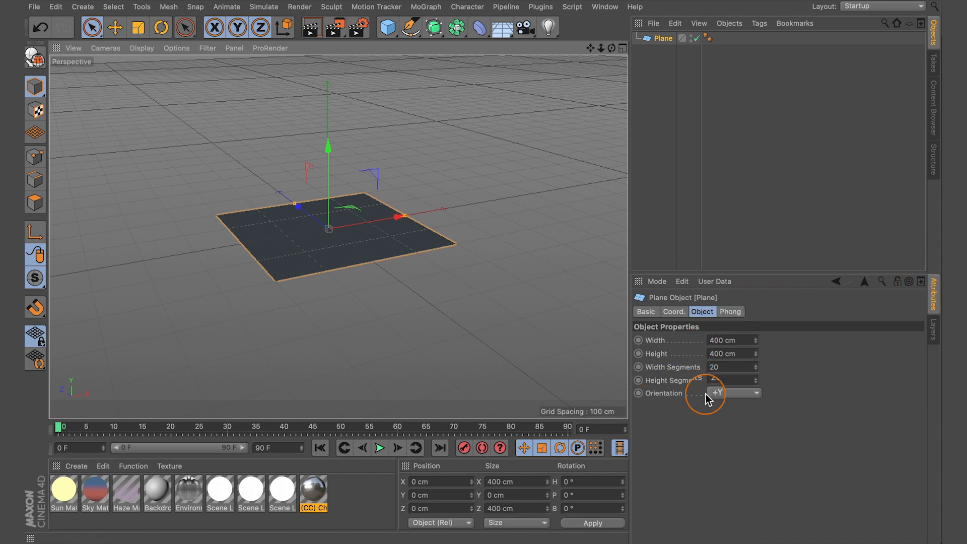
click(721, 394)
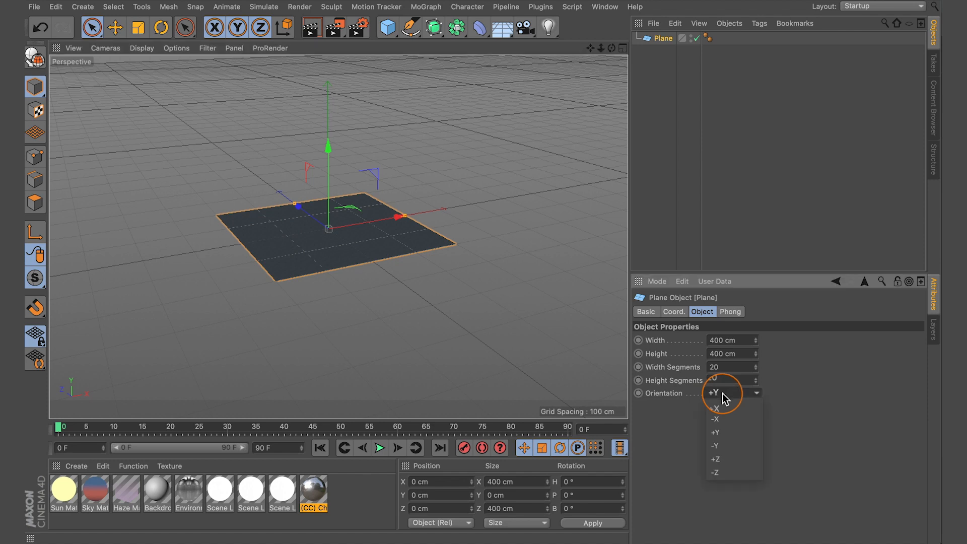
click(725, 460)
alt+drag(334, 238, 295, 228)
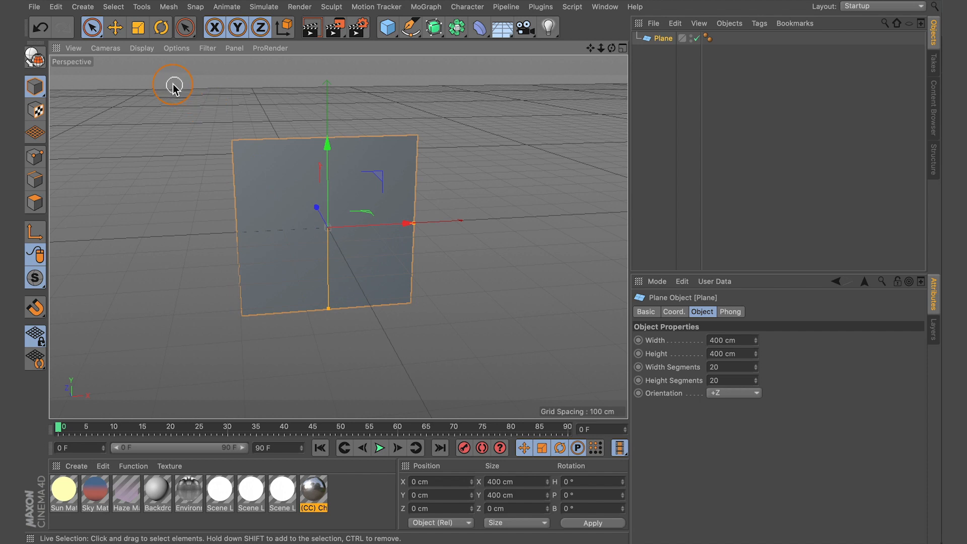
Switch the viewport display to Gouraud Shading (Lines) to show the plane's segments
click(145, 49)
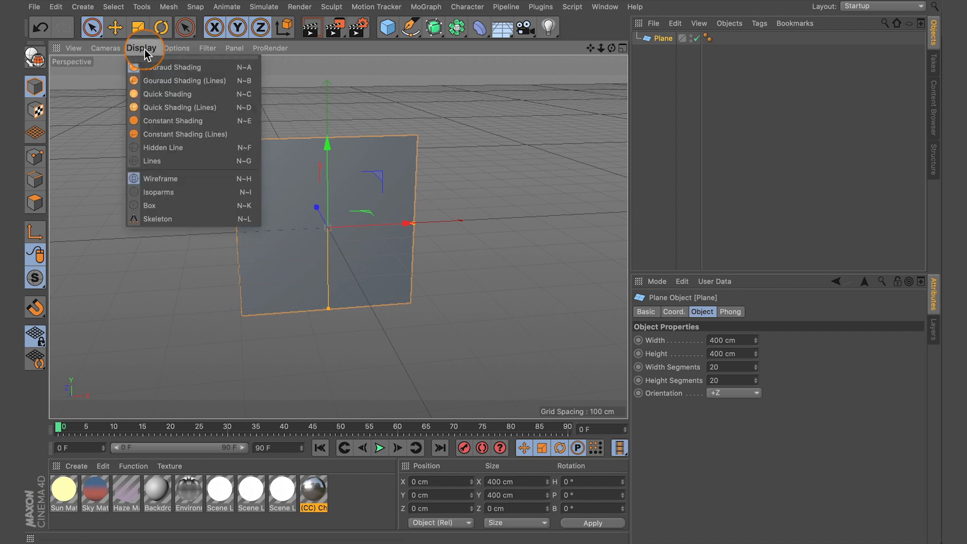
click(171, 81)
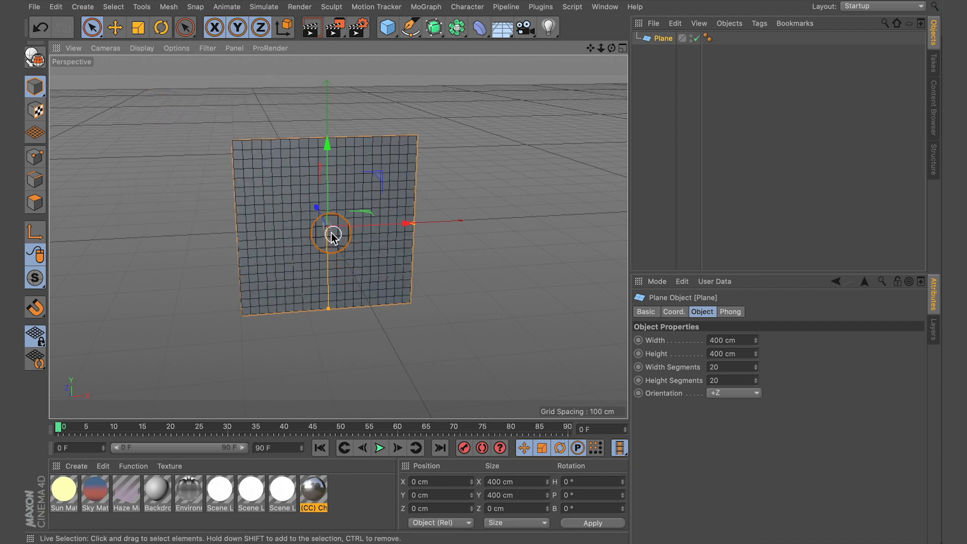
scroll(332, 232, up, 2)
mouse_move(338, 230)
alt+mouse_down()
mouse_move(279, 217)
mouse_move(355, 224)
alt+mouse_up()
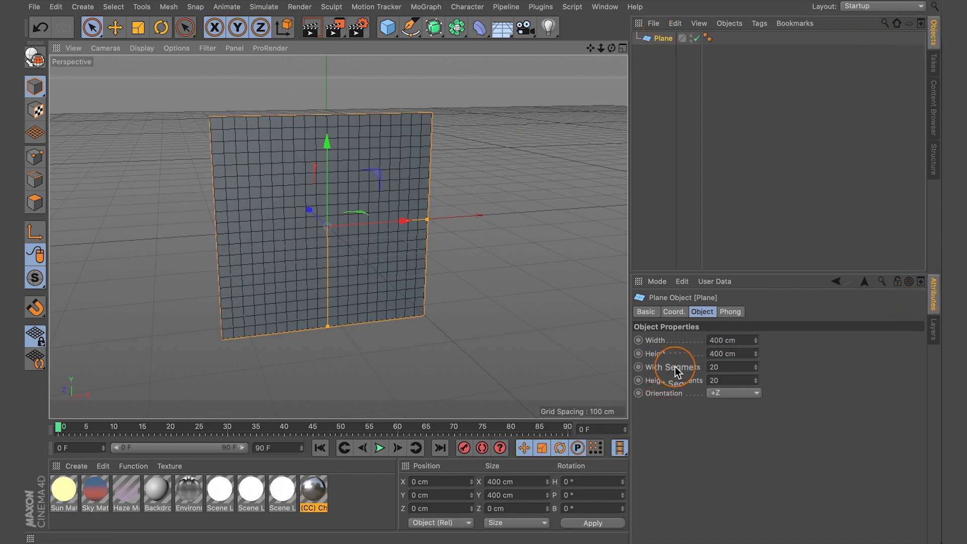
Set the plane's width segments and height segments to 2 each
drag(730, 368, 700, 380)
text(22)
key(Return)
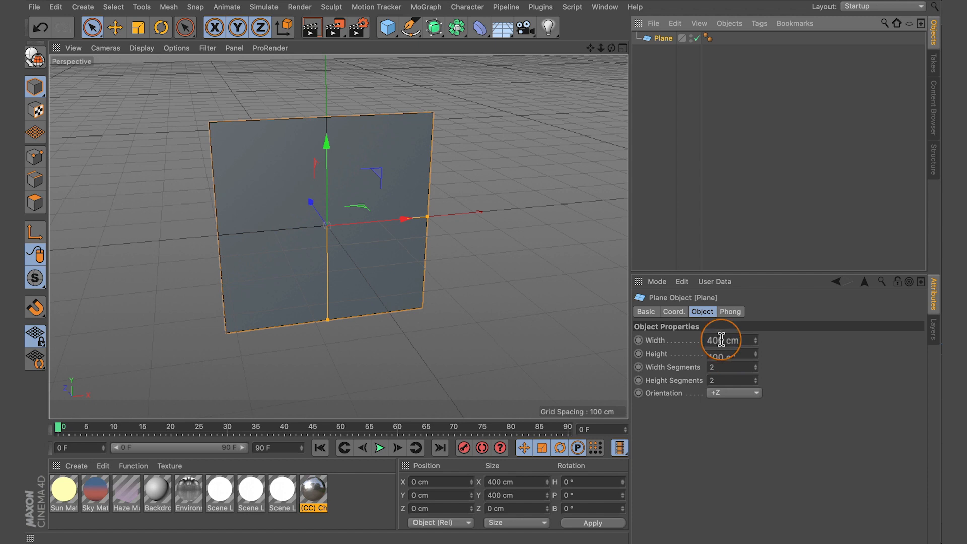
Add a Cylinder primitive and set its orientation to +Z so that it passes through the plane
click(388, 30)
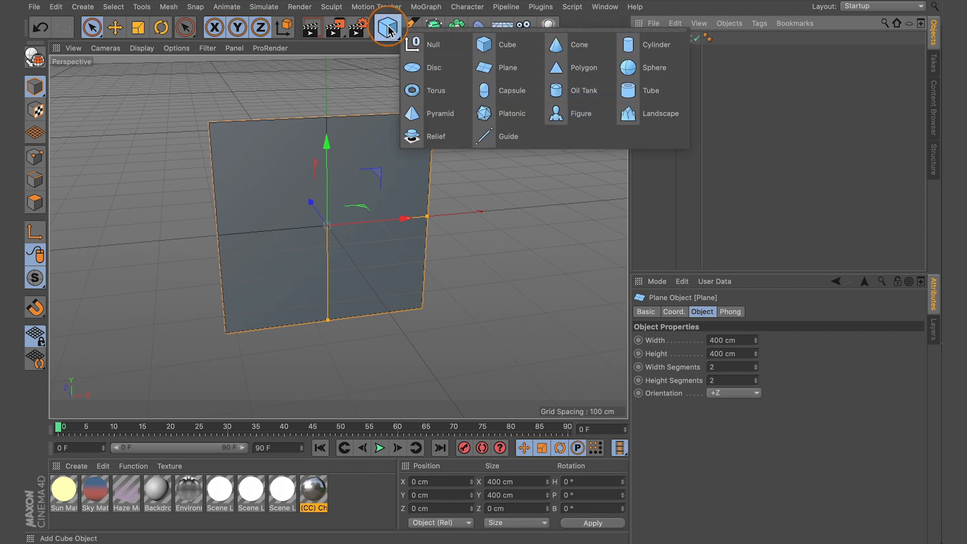
click(651, 46)
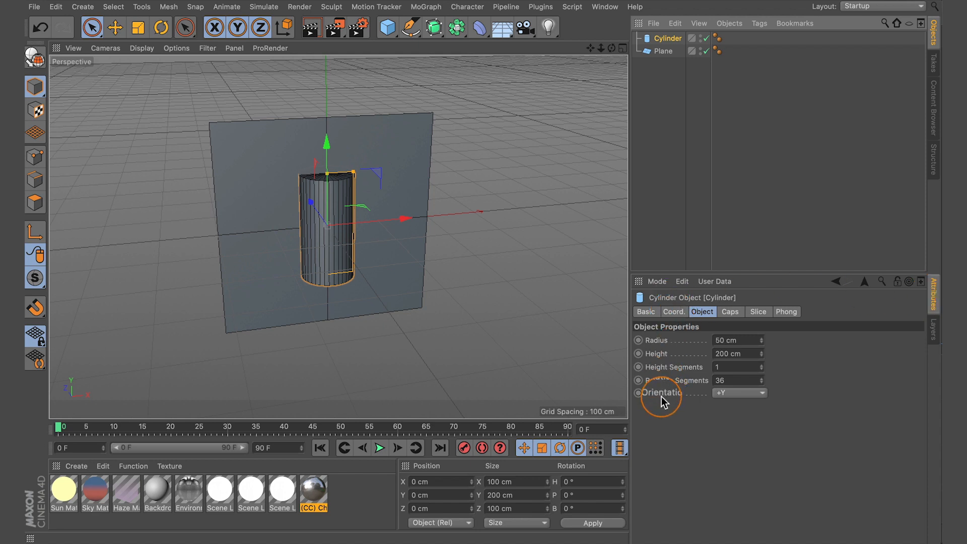
click(739, 395)
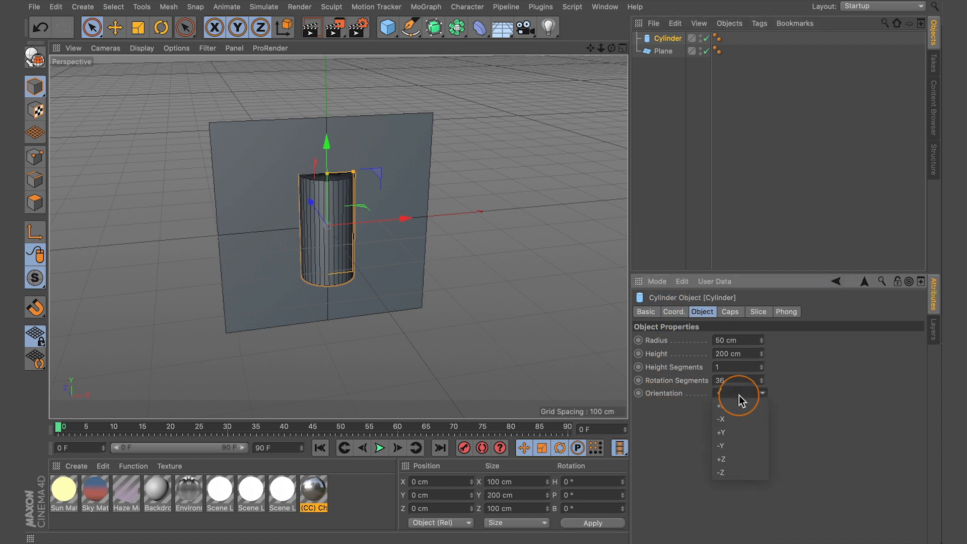
click(736, 465)
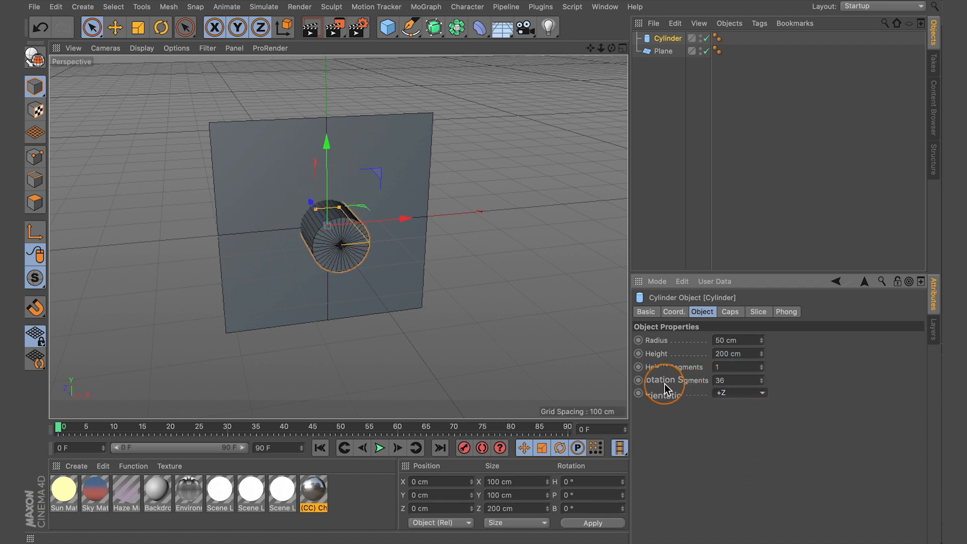
Set the cylinder's rotation segments to 8 and its radius to 100 cm
click(730, 381)
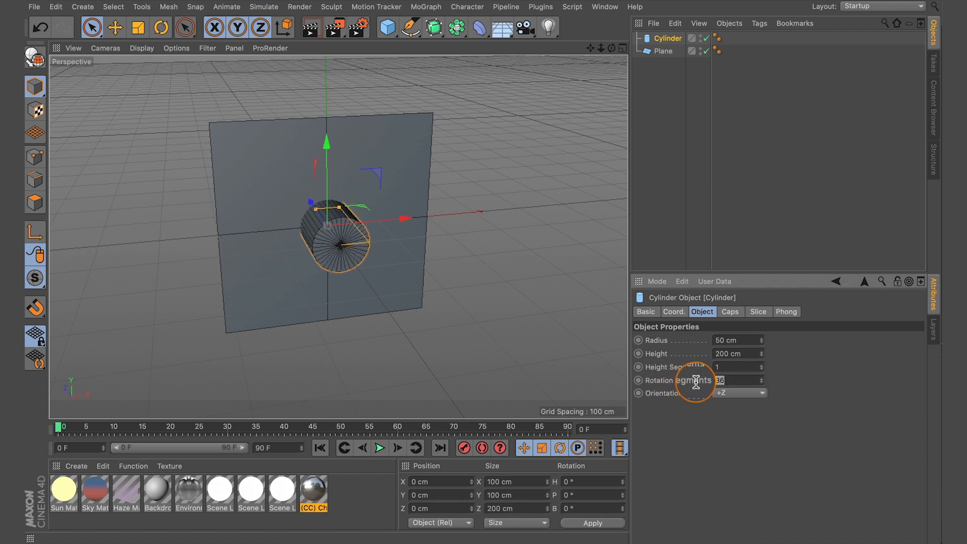
text(8)
key(Return)
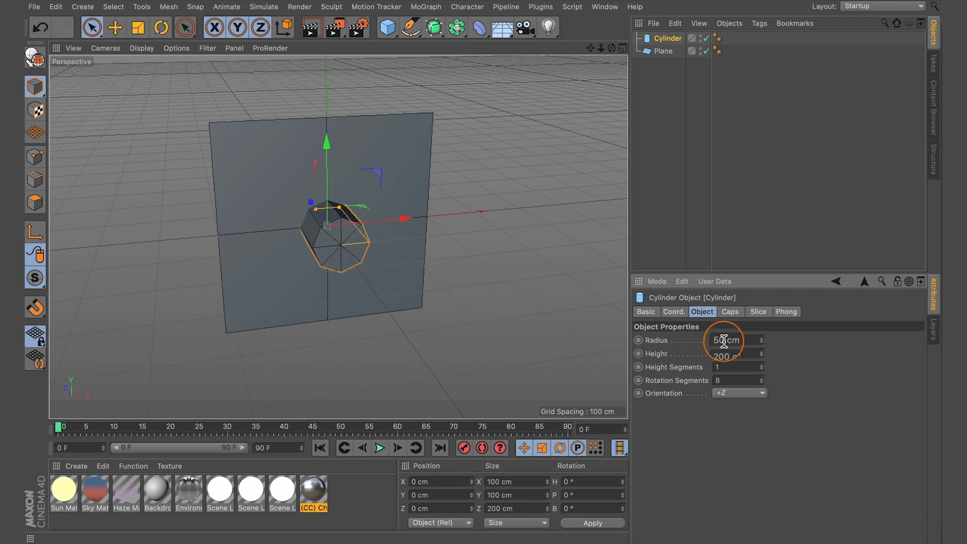
drag(724, 341, 710, 340)
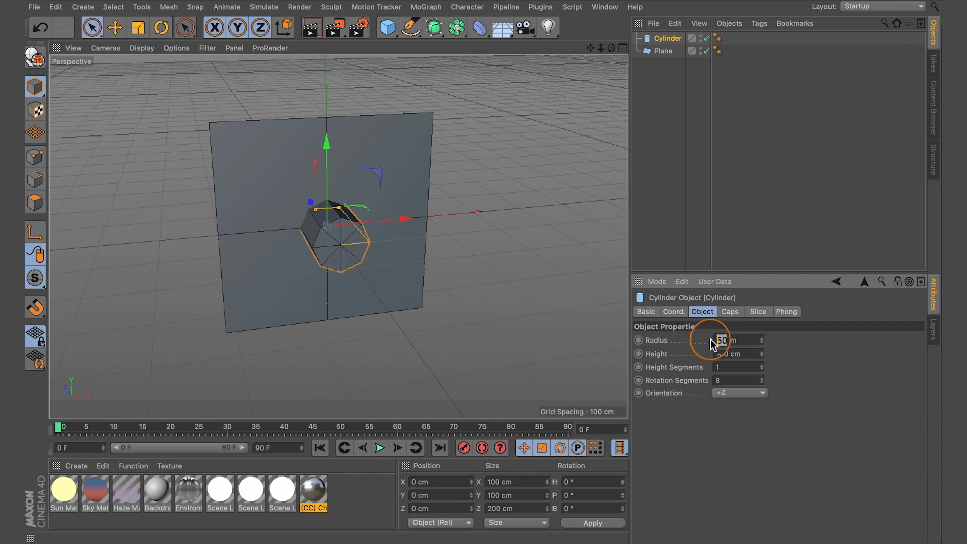
text(100)
key(Return)
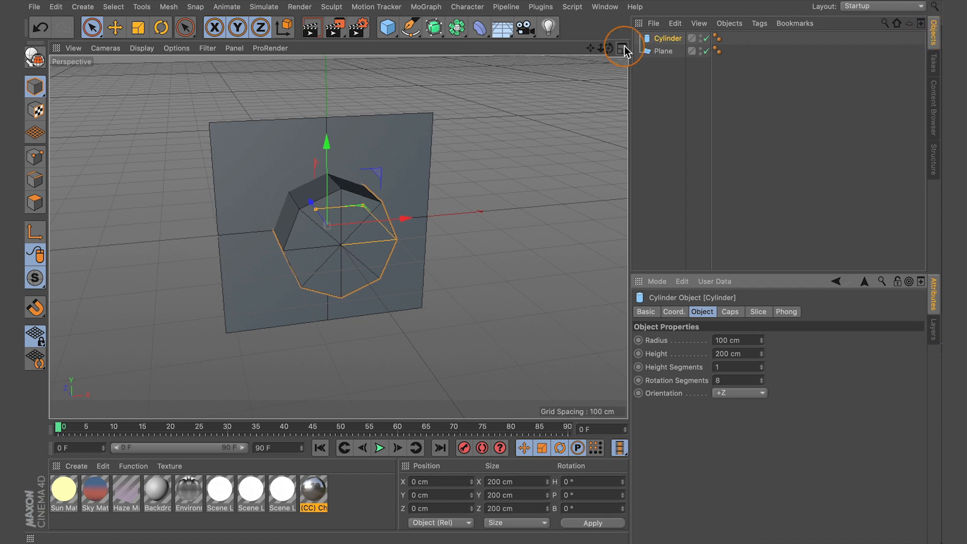
Move the Plane above the Cylinder in the object hierarchy and add a Boole object
click(670, 55)
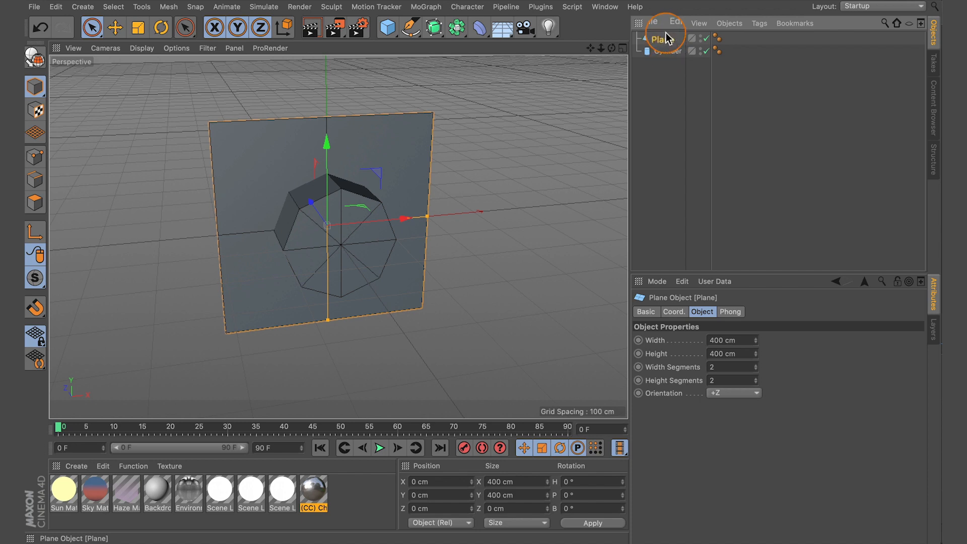
click(660, 83)
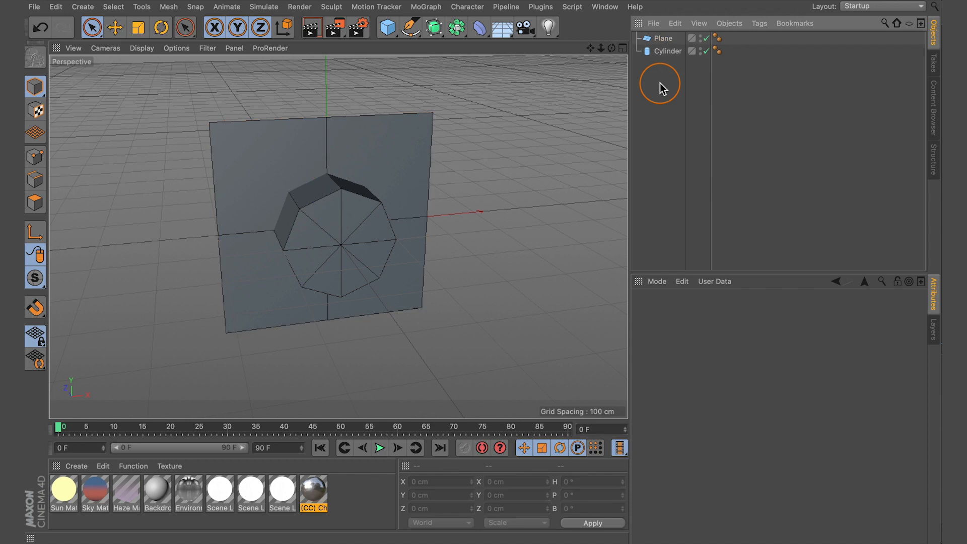
click(457, 32)
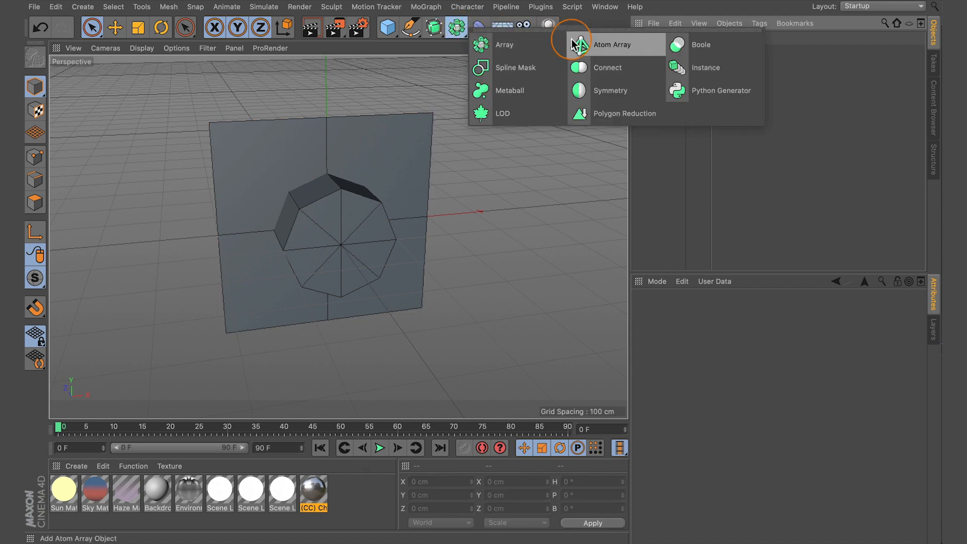
click(708, 46)
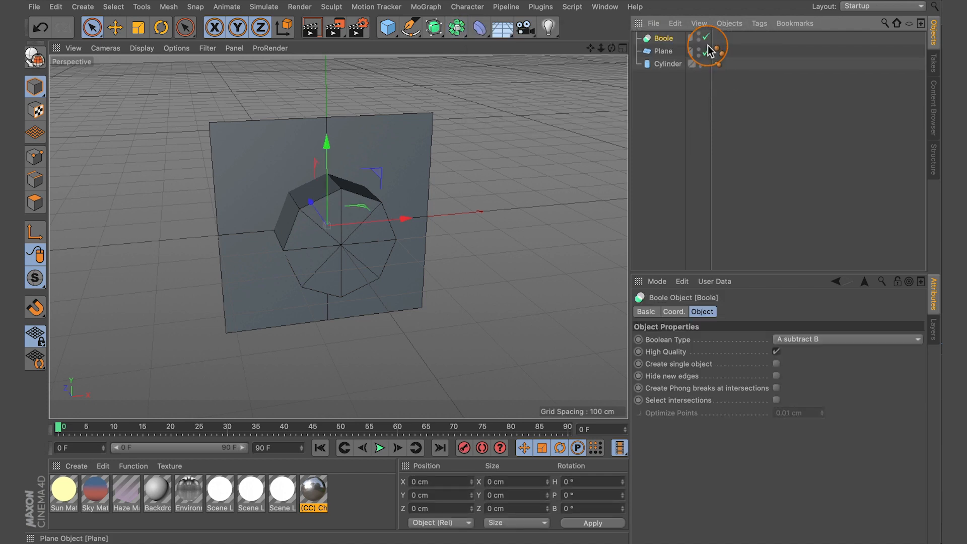
Make the Plane and the Cylinder together children of the Boole to cut the cylinder's shape out of the plane
click(666, 52)
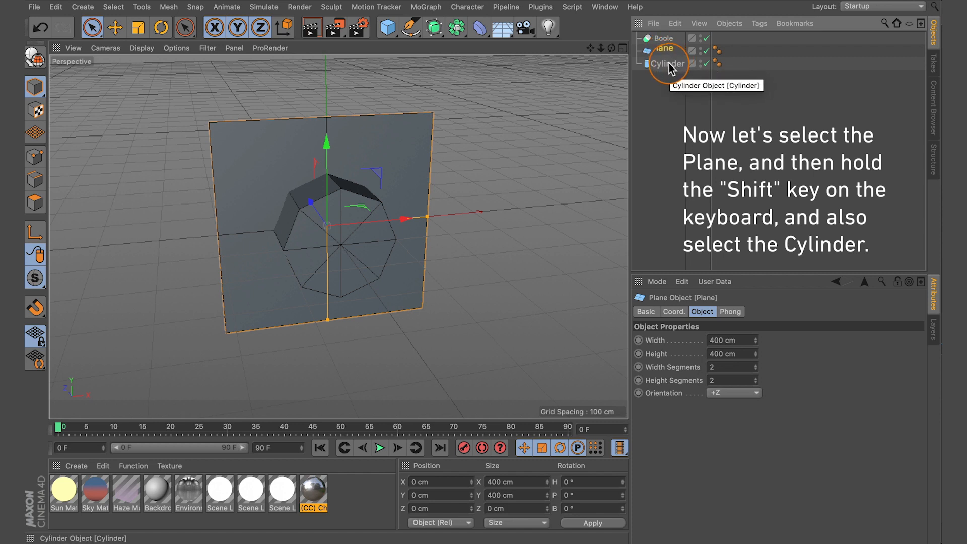
shift+click(668, 64)
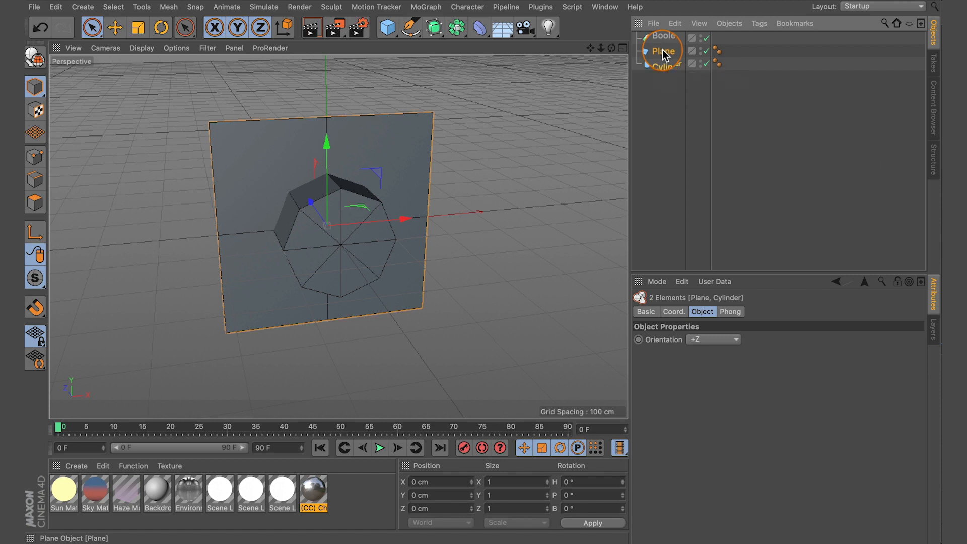
drag(663, 54, 664, 41)
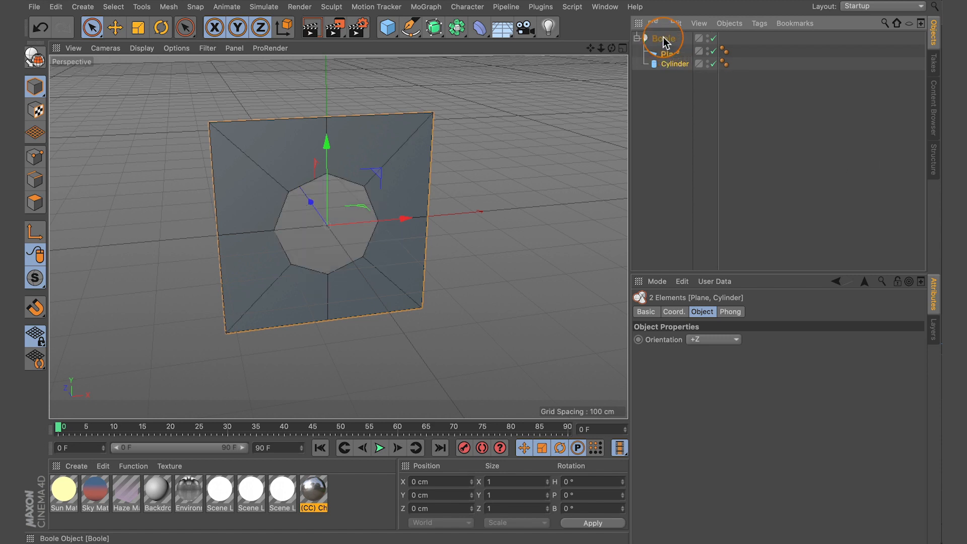
mouse_move(390, 155)
alt+mouse_down()
mouse_move(343, 152)
mouse_move(401, 159)
mouse_move(351, 167)
mouse_move(404, 161)
mouse_move(391, 161)
alt+mouse_up()
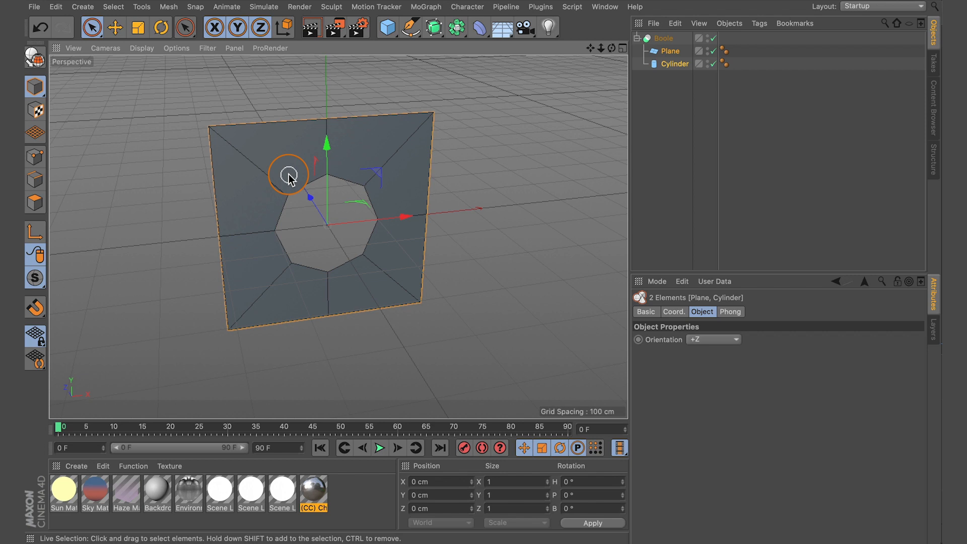
Rename the Boole object "Hole" and collapse its hierarchy
double_click(664, 38)
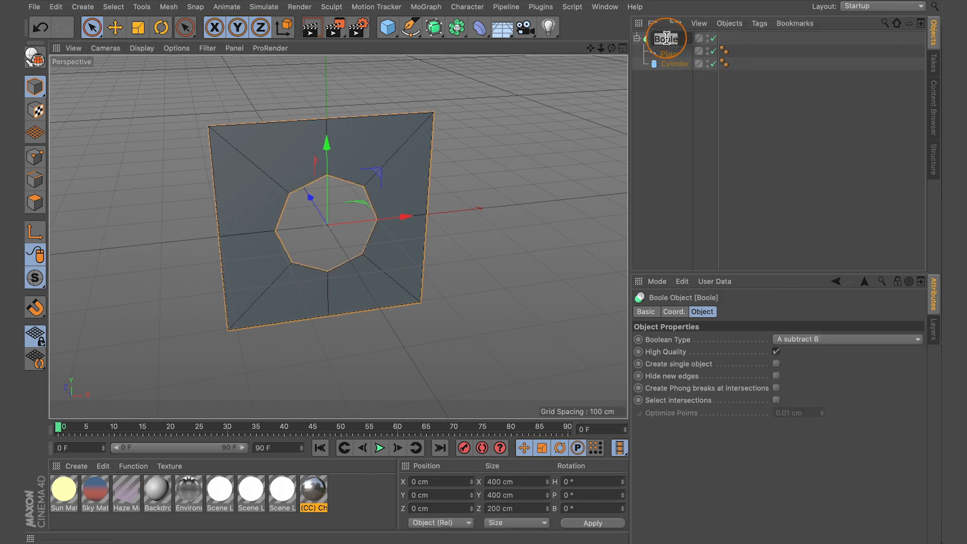
key(BackSpace)
text(Hole)
key(Return)
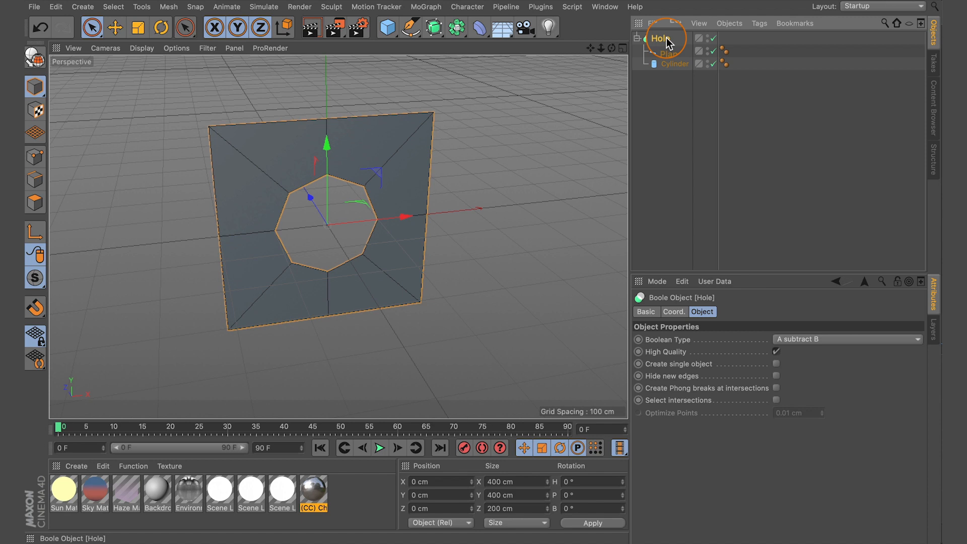
click(636, 38)
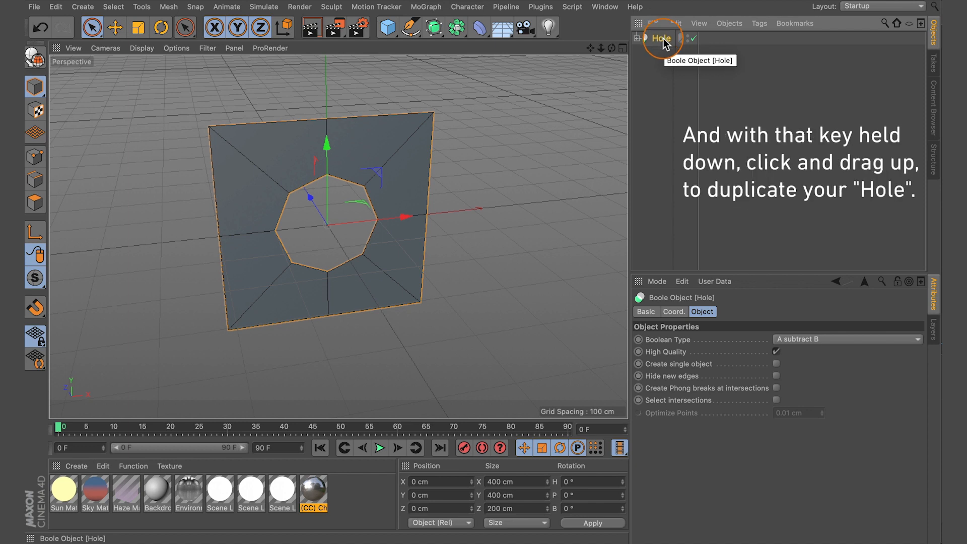
Duplicate the Hole object above the original and nest the copy inside a new Subdivision Surface
ctrl+drag(663, 31, 664, 32)
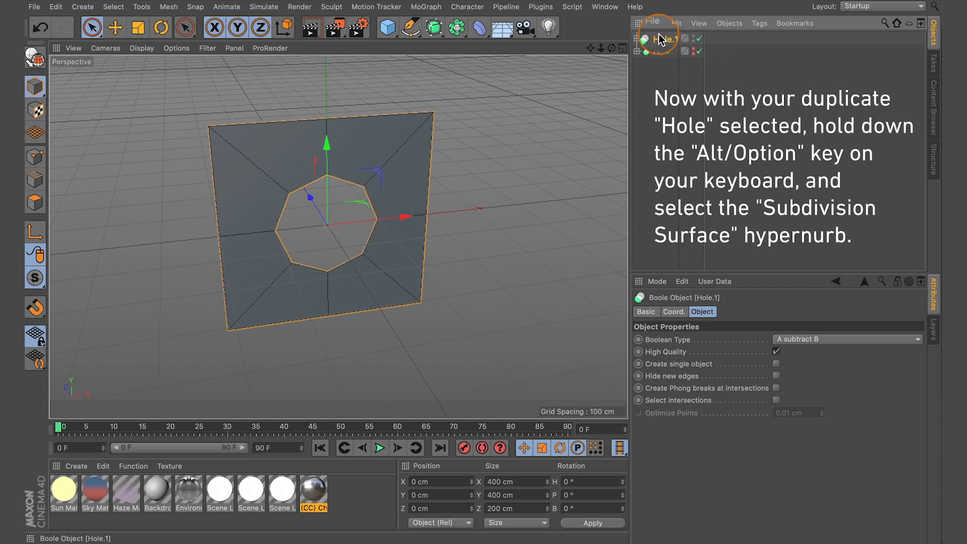
alt+click(433, 25)
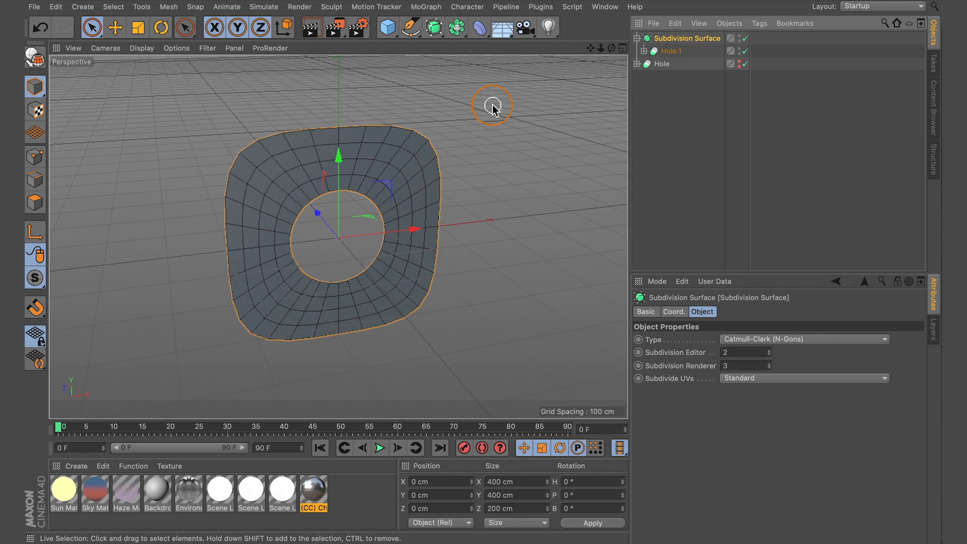
alt+drag(410, 174, 389, 159)
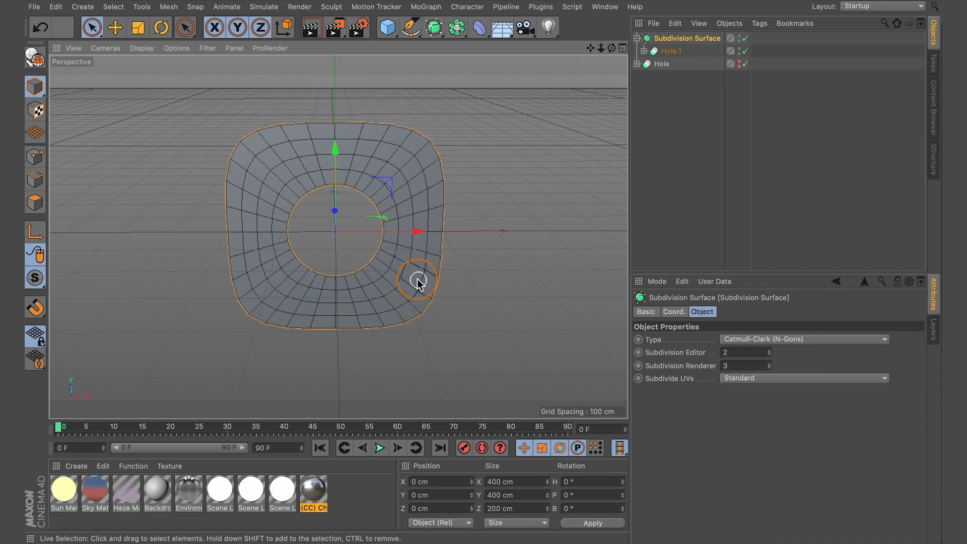
alt+drag(414, 276, 414, 245)
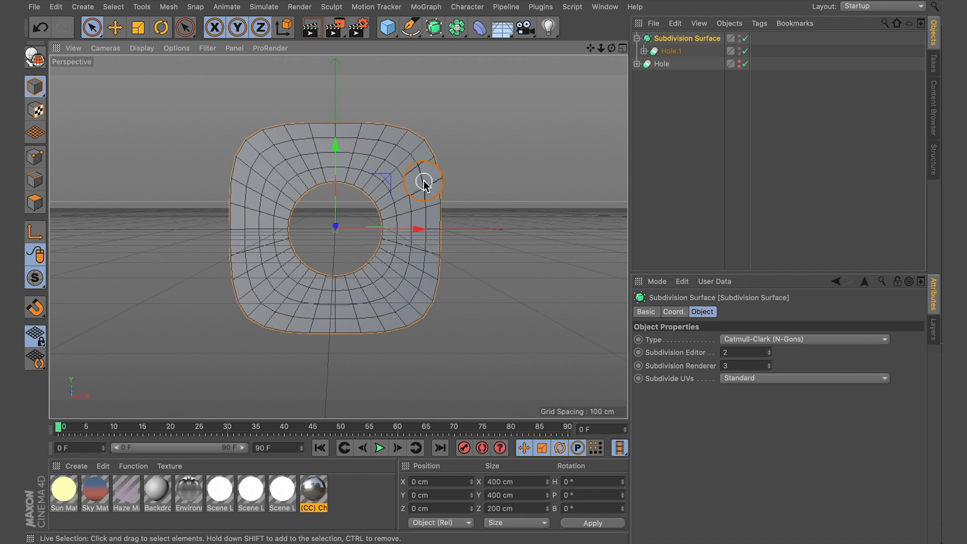
Select the nested Hole copy with its children and merge them into one editable mesh with Connect Objects + Delete
click(670, 51)
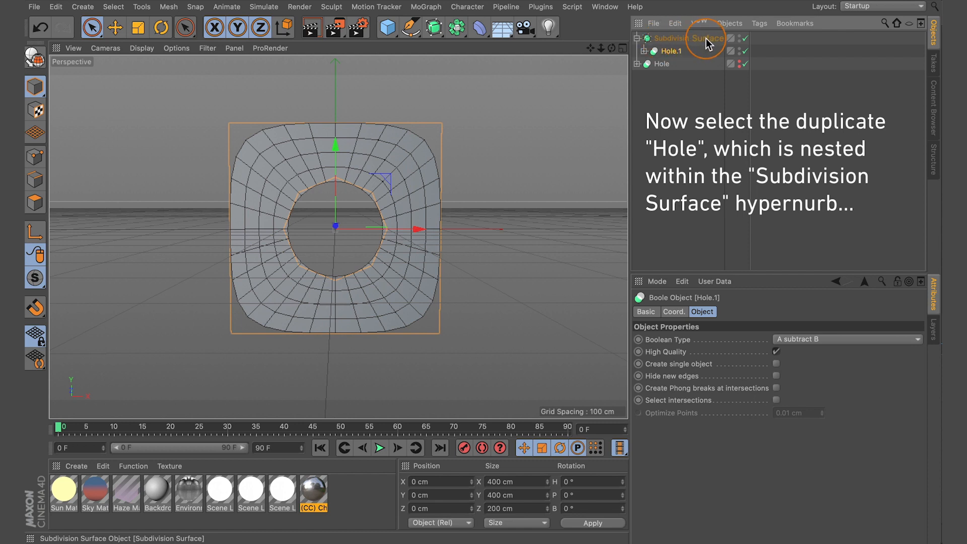
right_click(669, 50)
mouse_move(731, 191)
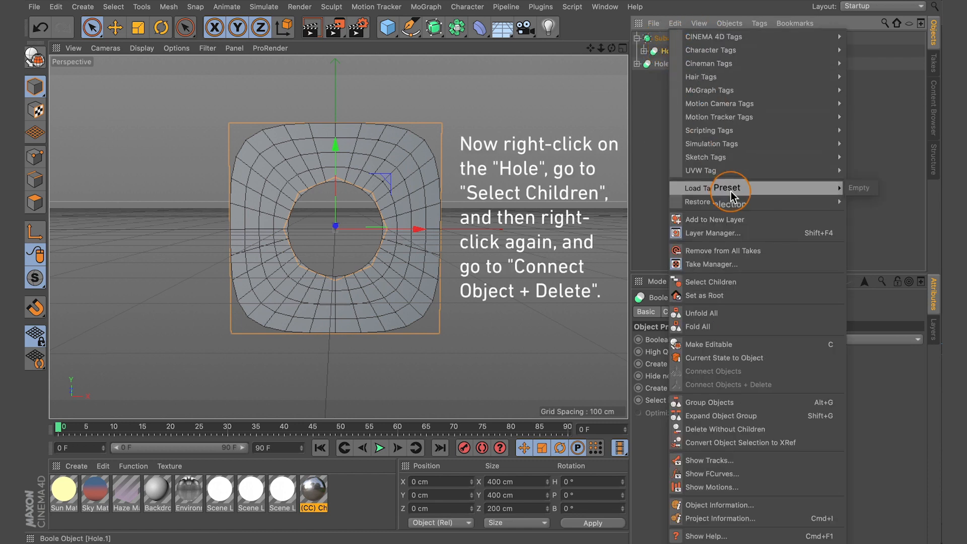
click(726, 283)
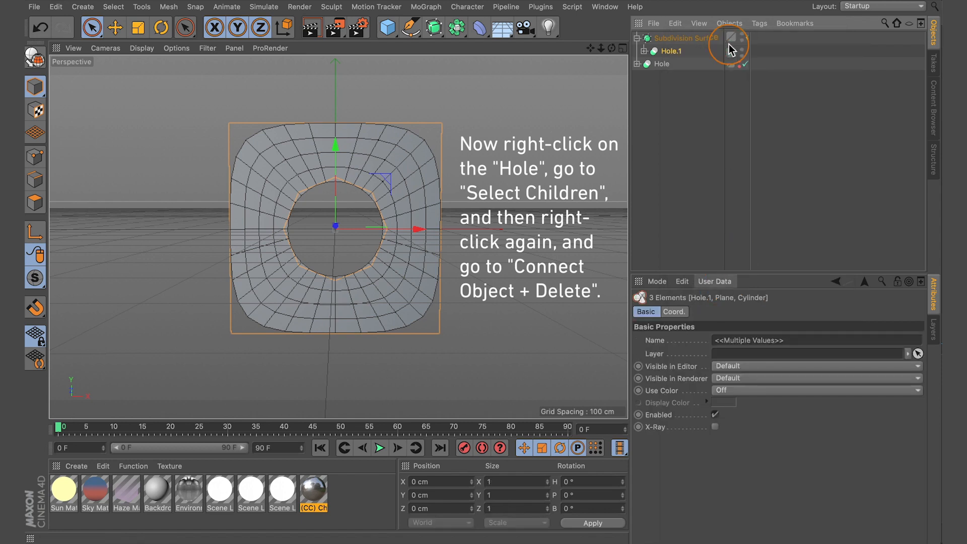
right_click(674, 50)
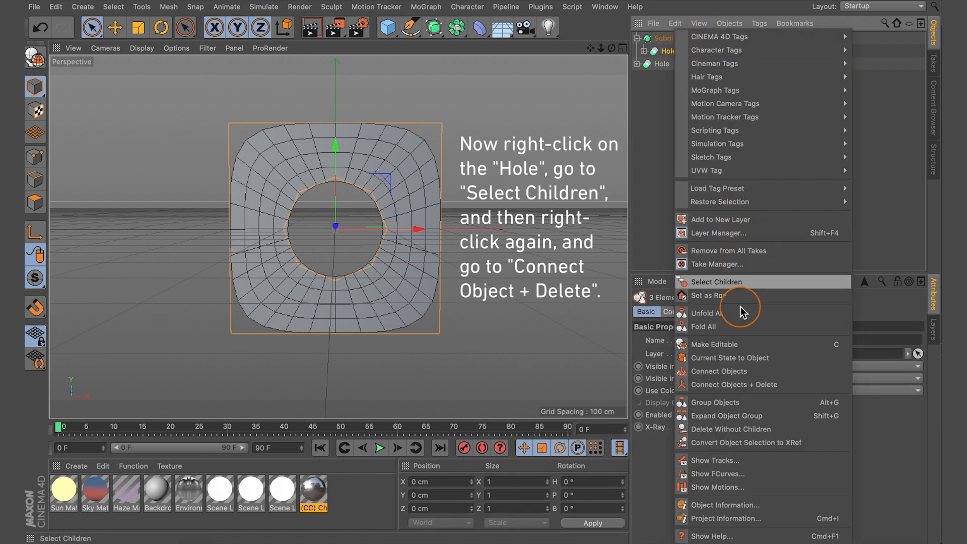
click(740, 384)
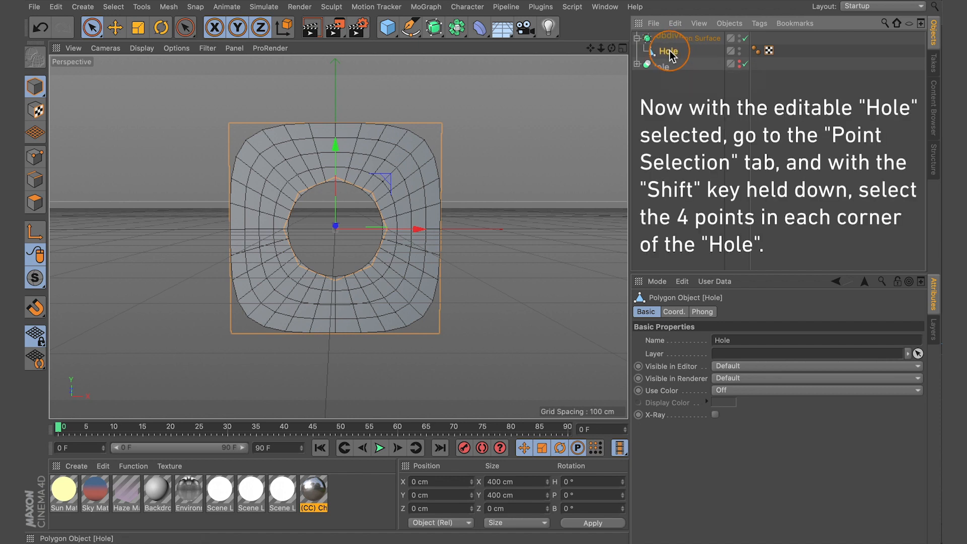
Select the four outer corner points of the editable Hole mesh in Point mode
click(38, 157)
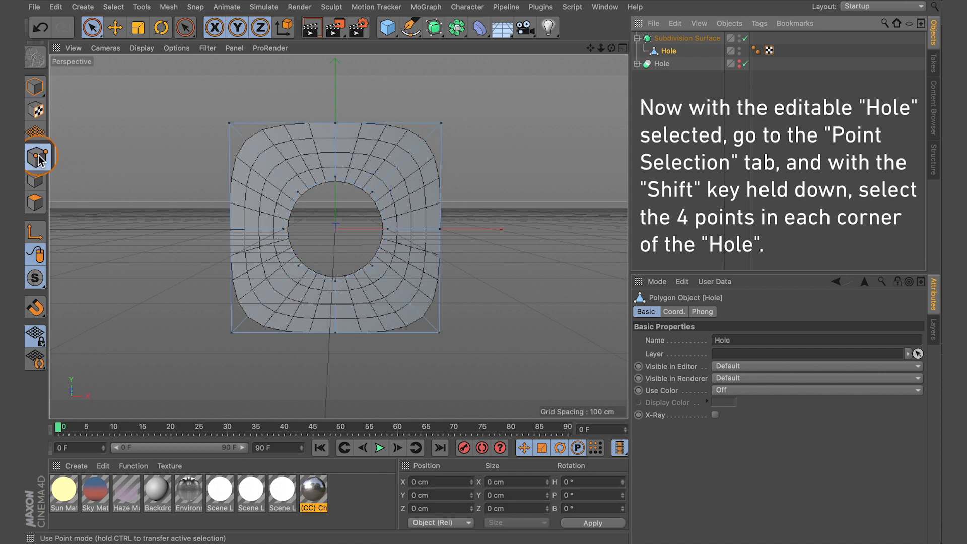
click(442, 123)
shift+click(227, 127)
shift+click(227, 329)
shift+click(446, 334)
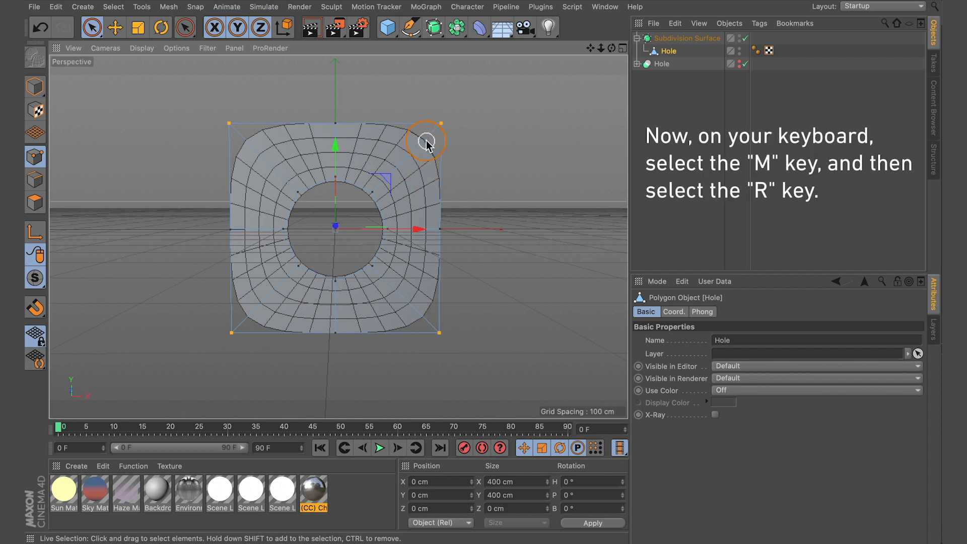
Weight the selected corner points to the 100% maximum with Weight Subdivision Surface, squaring the corners, and return to Live Selection with the points deselected
key(m)
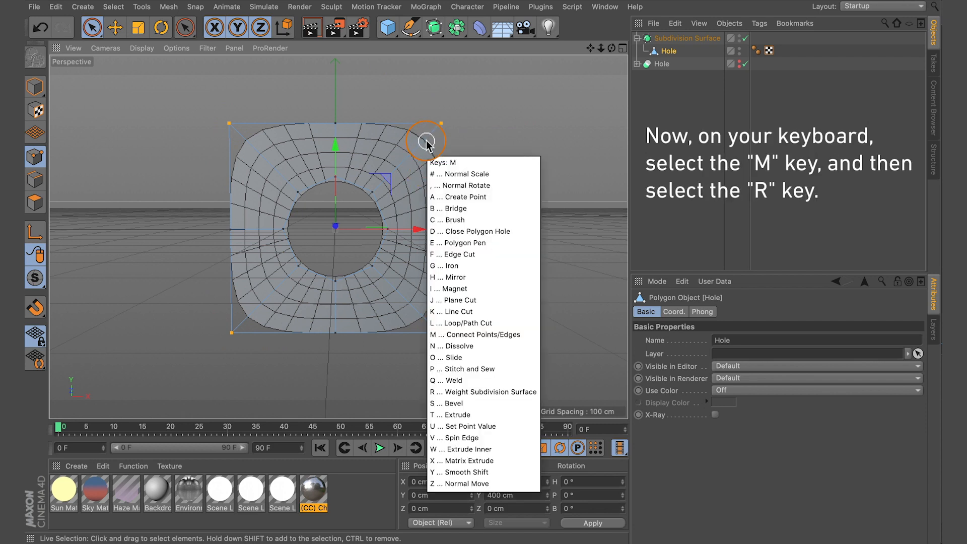
key(r)
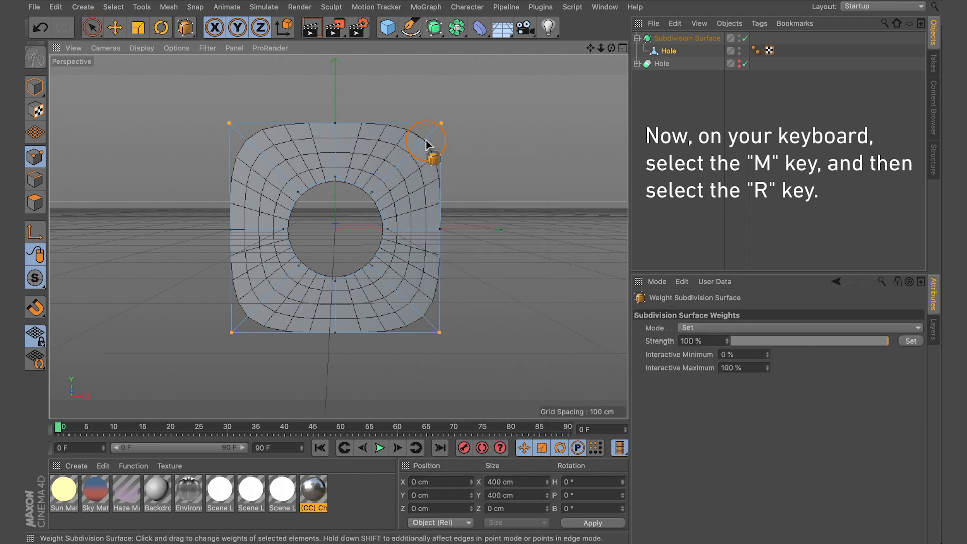
drag(415, 146, 484, 265)
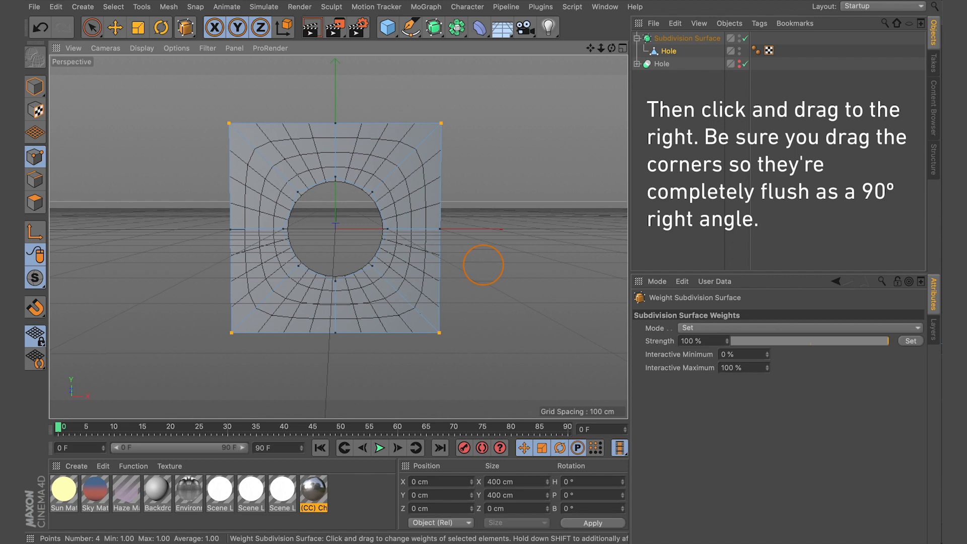
scroll(432, 125, up, 2)
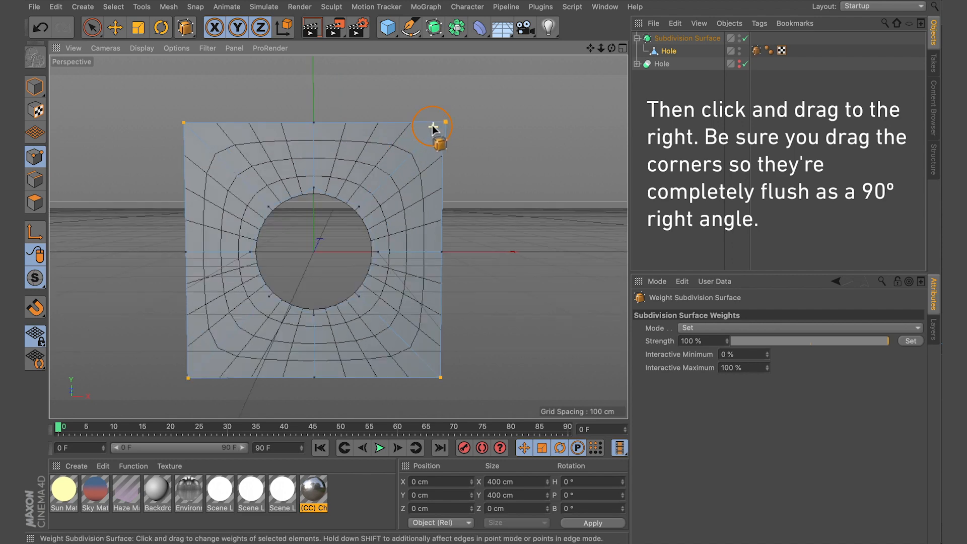
scroll(433, 125, up, 4)
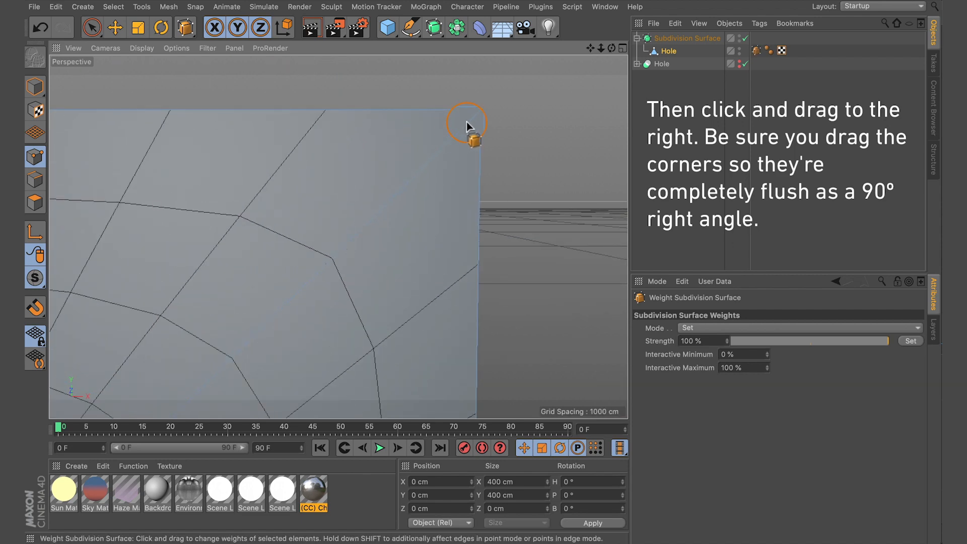
scroll(475, 117, up, 3)
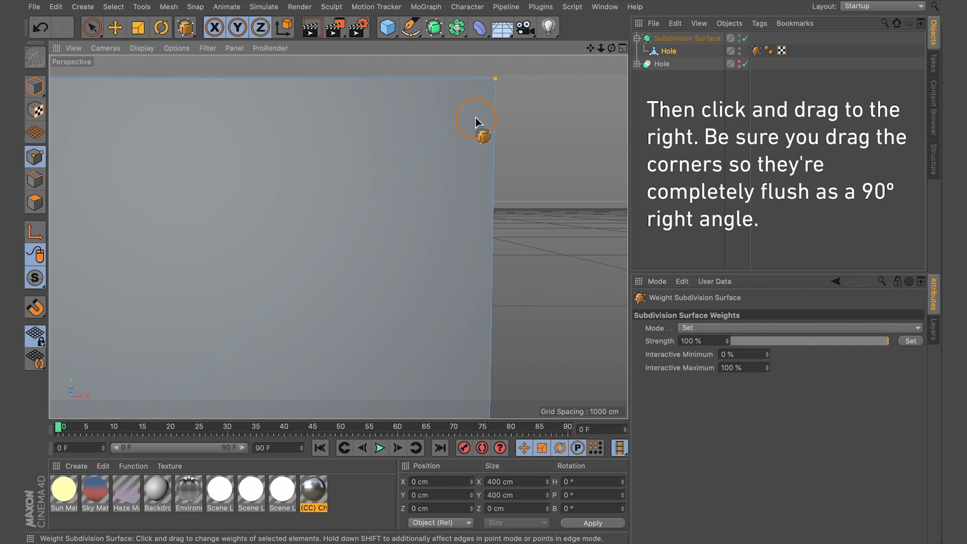
scroll(475, 116, down, 1)
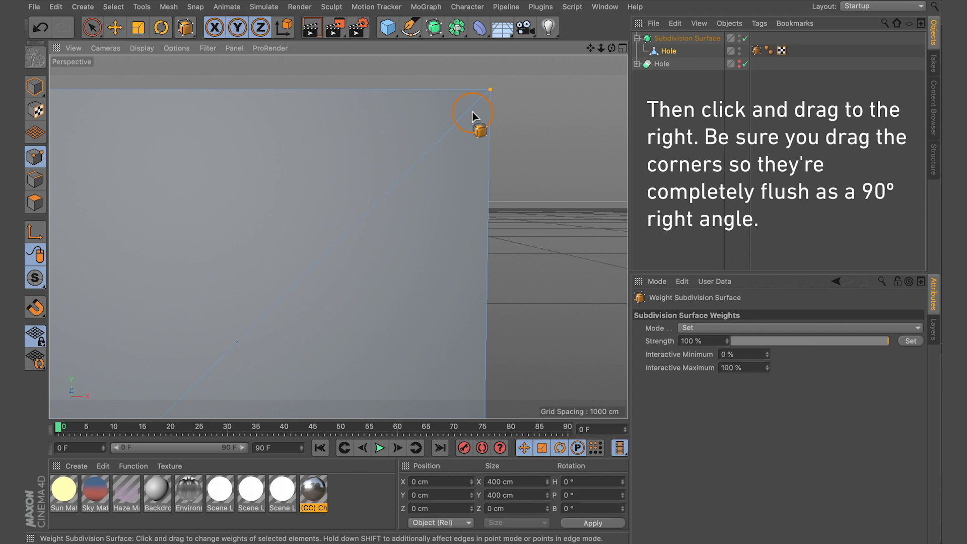
mouse_move(483, 265)
mouse_down()
mouse_move(423, 260)
mouse_move(483, 265)
mouse_up()
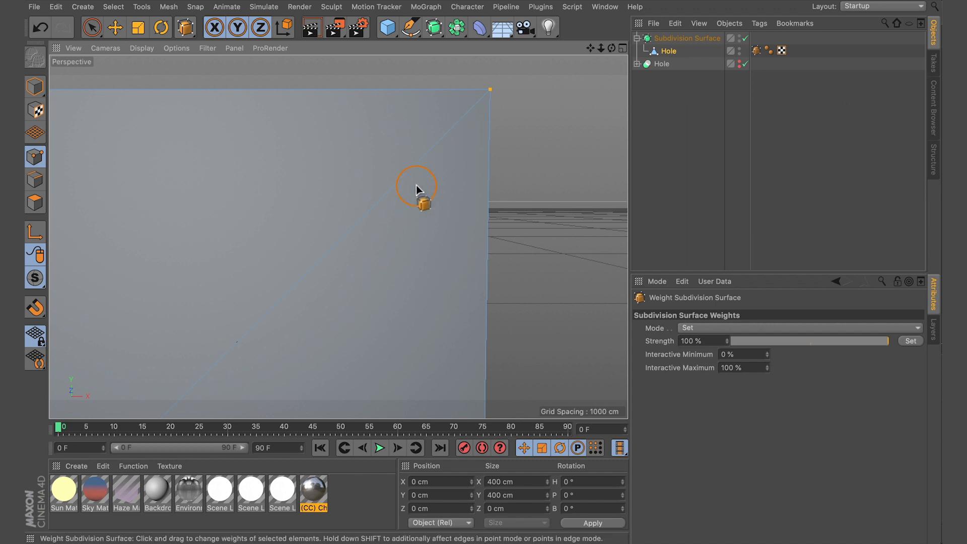
click(92, 29)
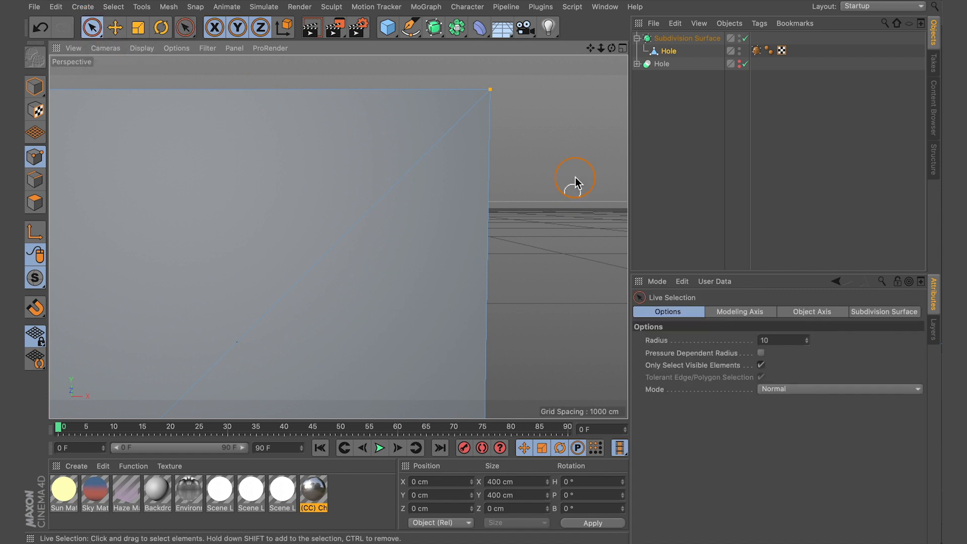
scroll(338, 229, down, 10)
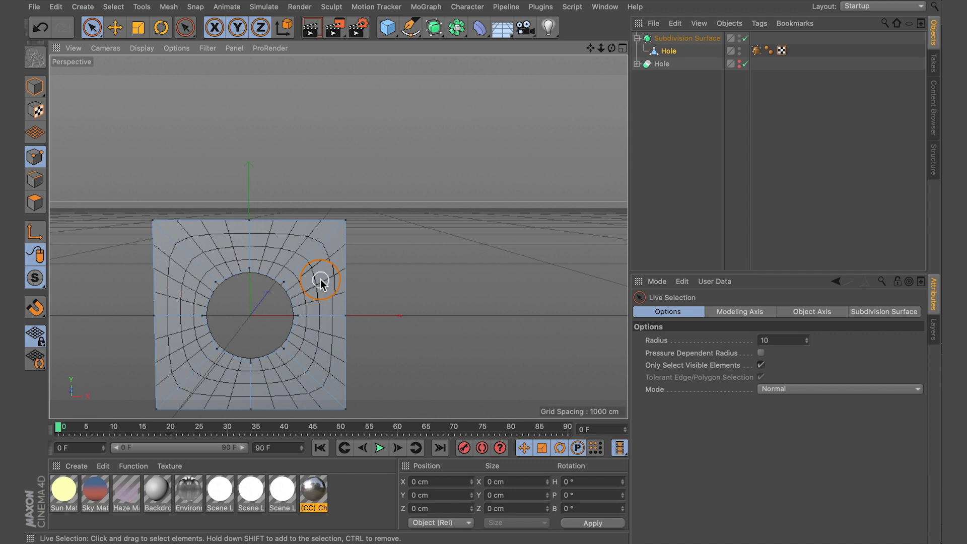
mouse_move(591, 50)
mouse_down()
mouse_move(479, 263)
mouse_move(575, 58)
mouse_up()
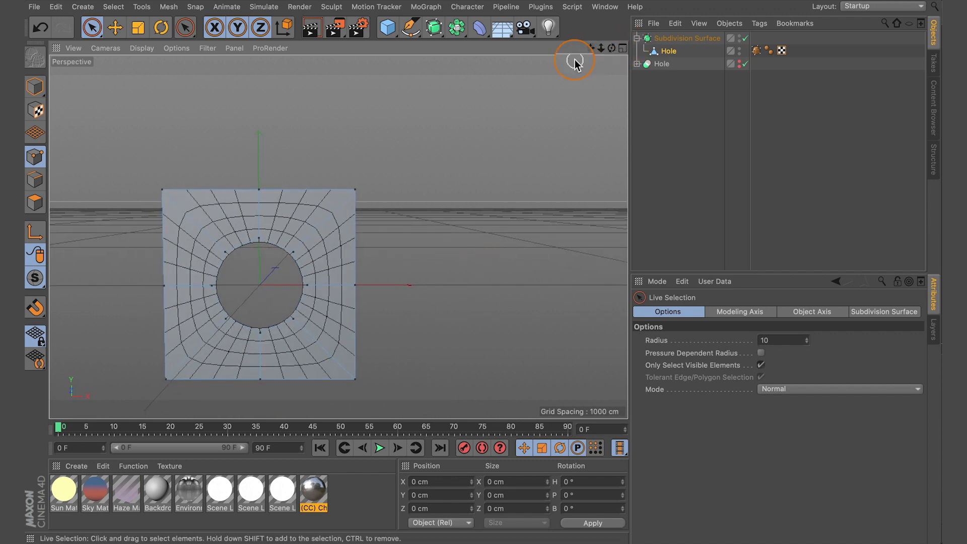
Add a MoGraph Cloner as the parent of the Subdivision Surface
click(668, 38)
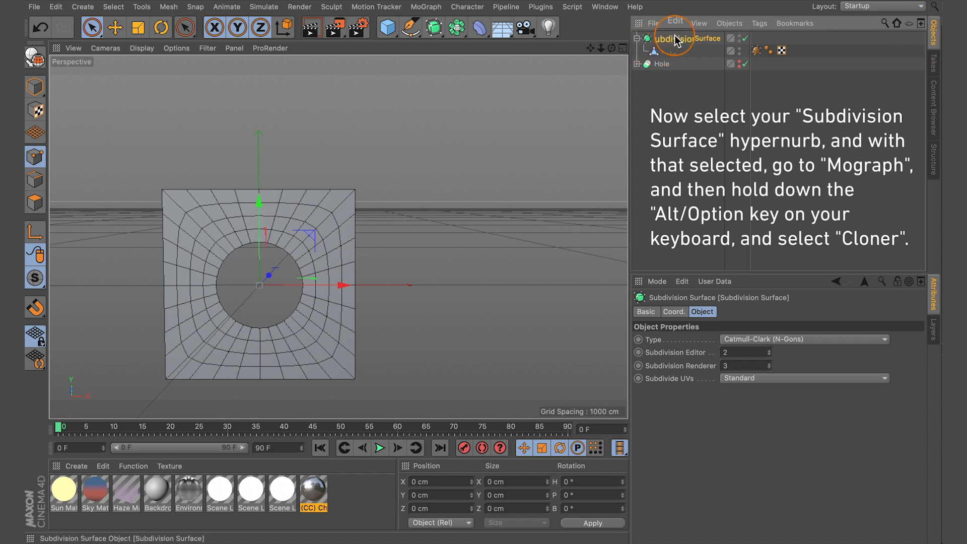
click(425, 8)
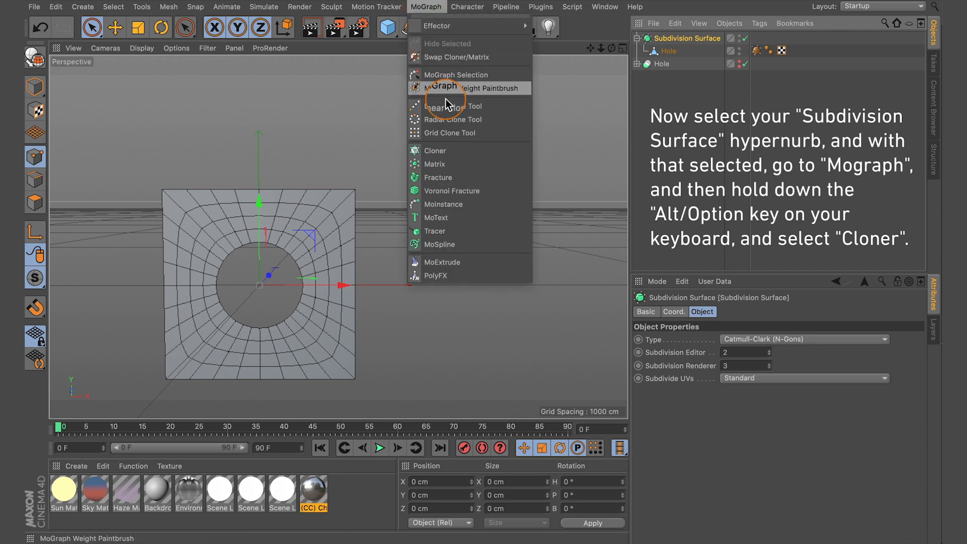
alt+click(447, 152)
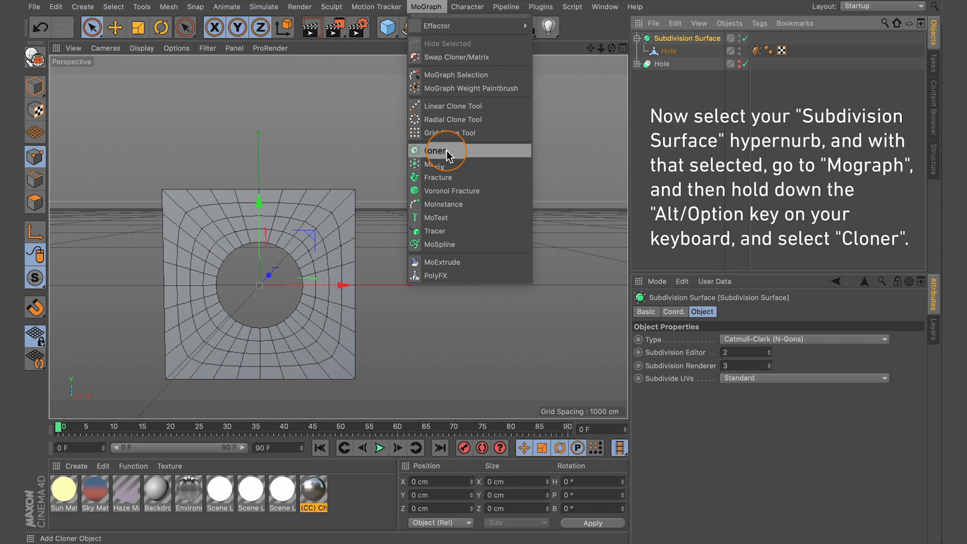
alt+click(446, 152)
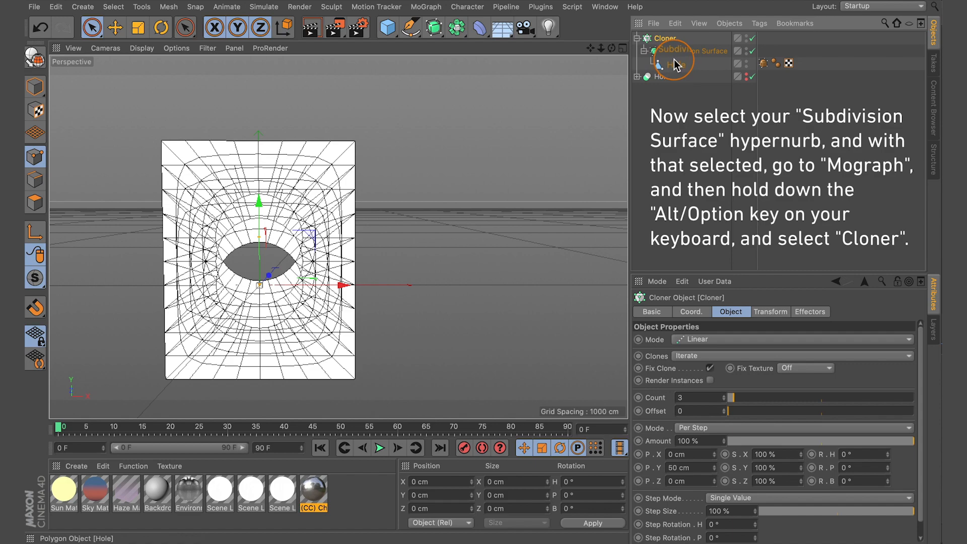
mouse_move(310, 215)
alt+mouse_down()
mouse_move(274, 199)
mouse_move(119, 218)
mouse_move(346, 225)
mouse_move(311, 217)
alt+mouse_up()
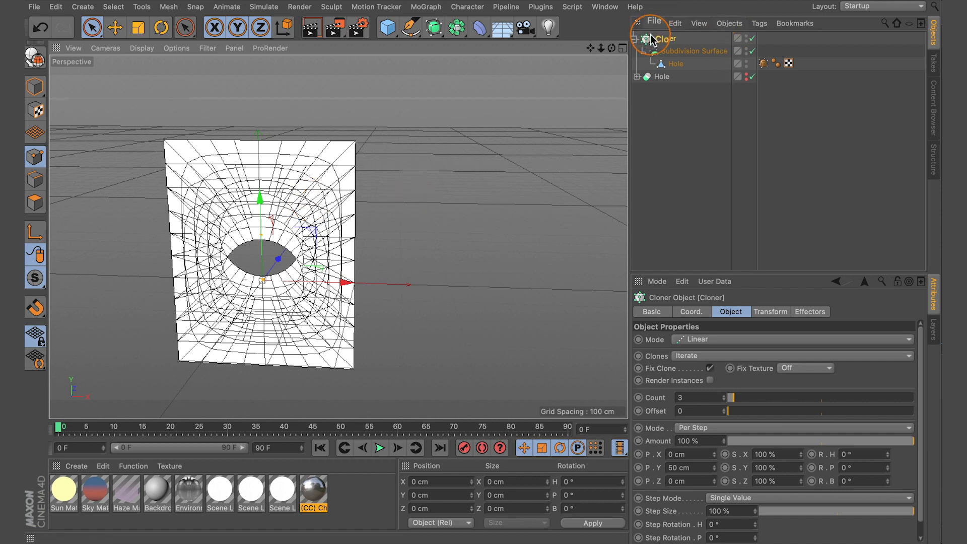
Switch the Cloner to Grid Array mode and set its Z count to 1
click(669, 42)
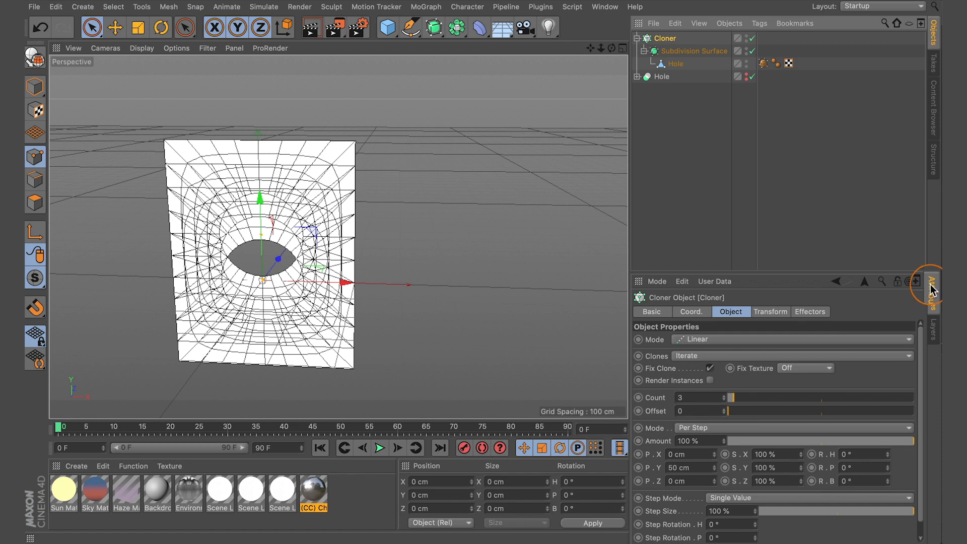
click(712, 342)
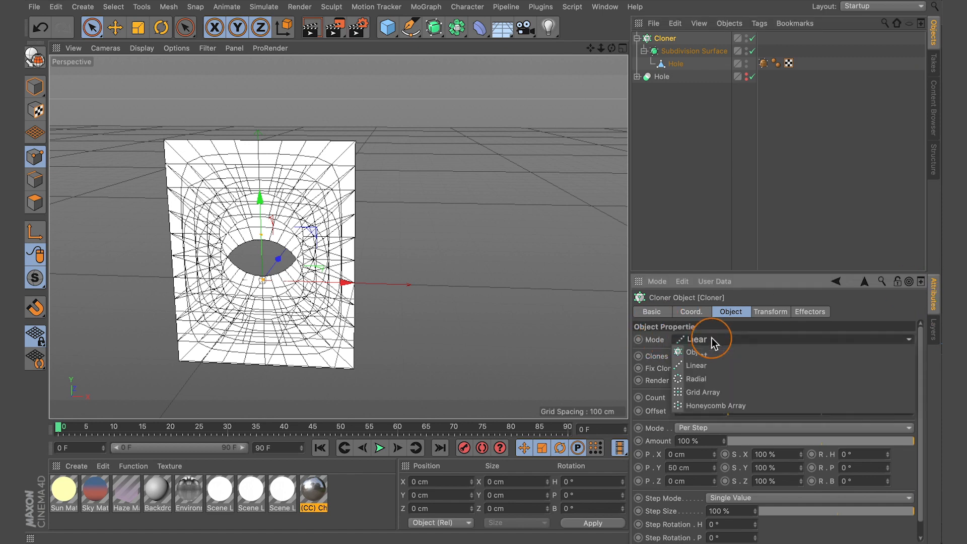
click(707, 391)
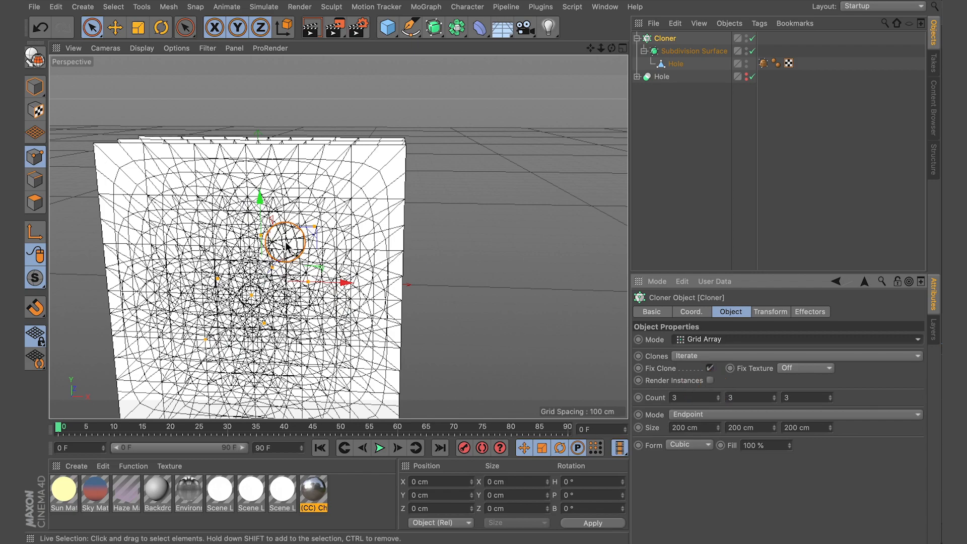
scroll(282, 234, down, 4)
mouse_move(311, 221)
alt+mouse_down()
mouse_move(145, 233)
mouse_move(222, 227)
mouse_move(202, 241)
alt+mouse_up()
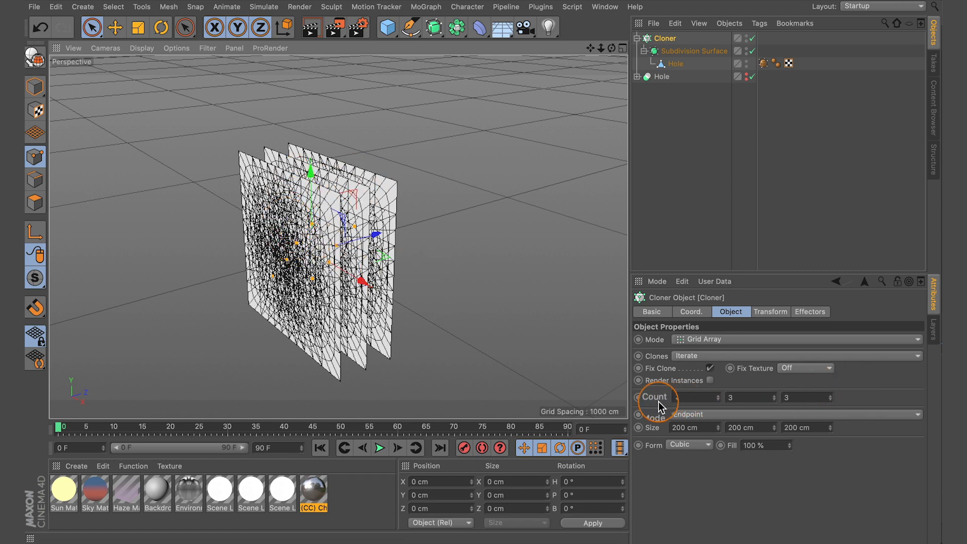
double_click(800, 398)
text(1)
key(Return)
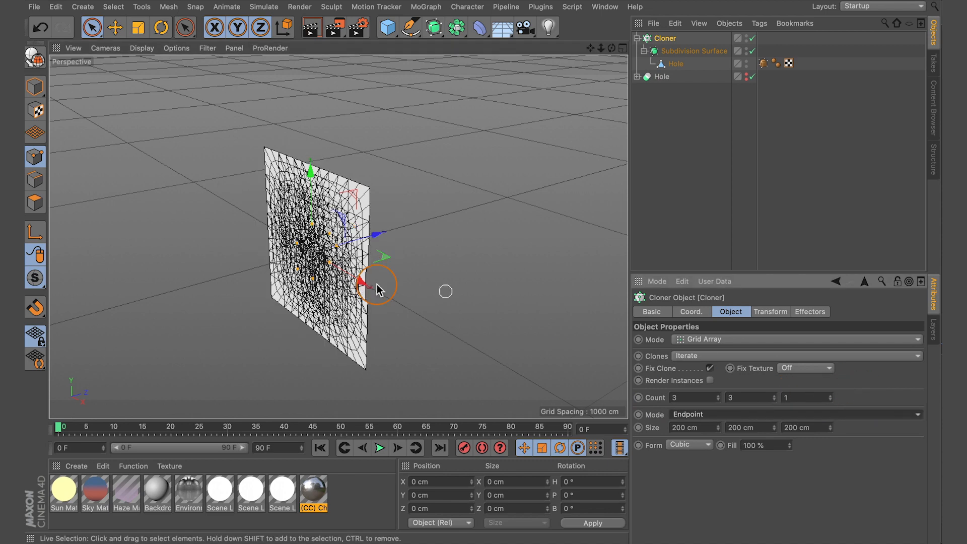
Set the Cloner's grid size to 800 cm in both X and Y so the hole tiles sit edge to edge
alt+drag(305, 221, 430, 210)
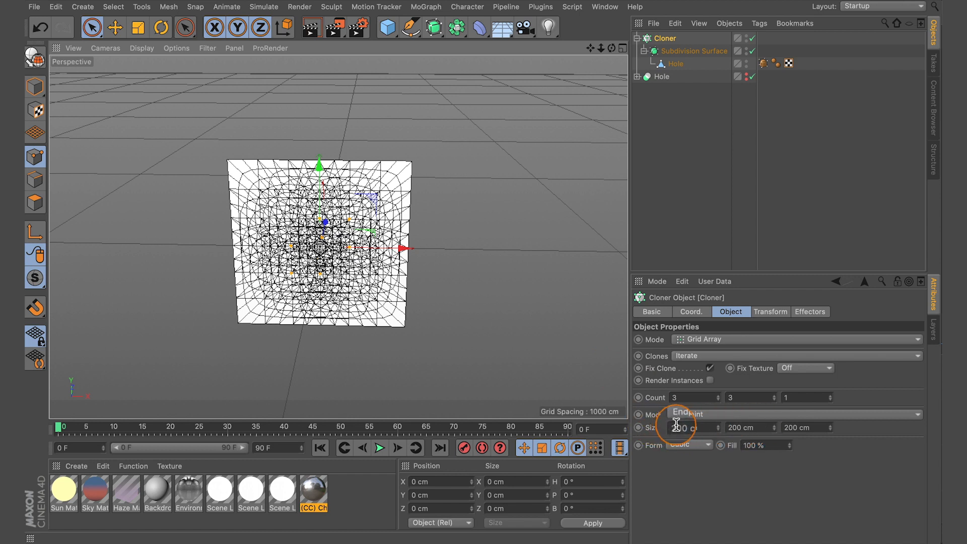
drag(678, 426, 664, 425)
text(8)
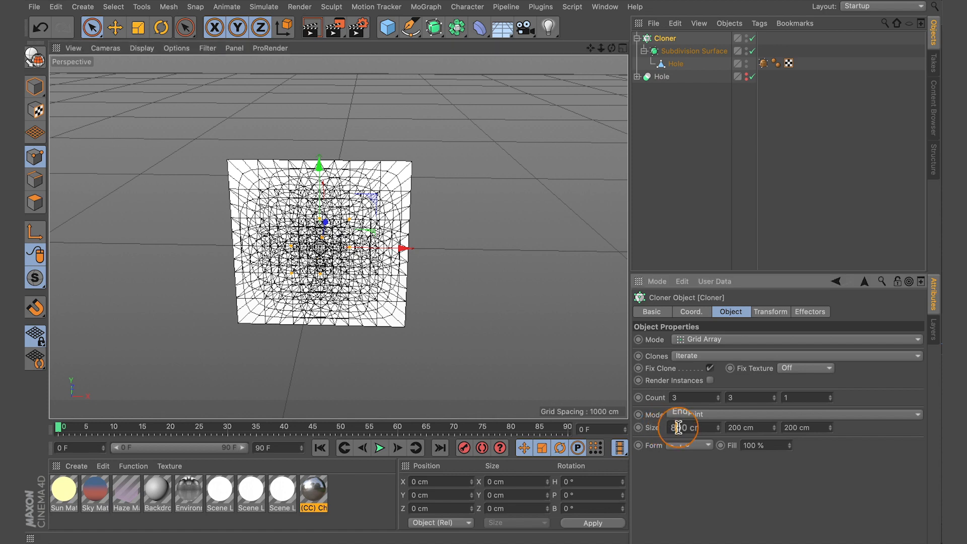
click(733, 428)
drag(733, 427, 721, 431)
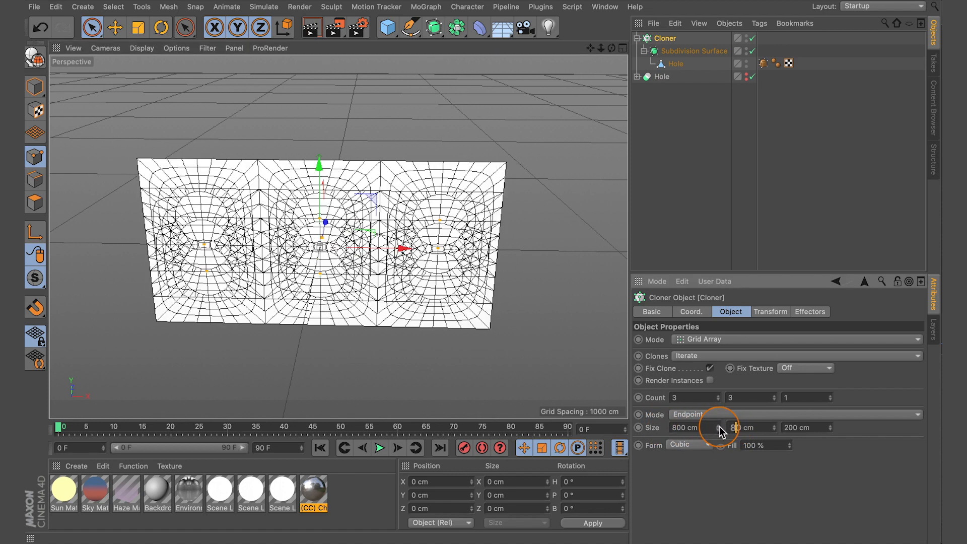
text(8)
key(Return)
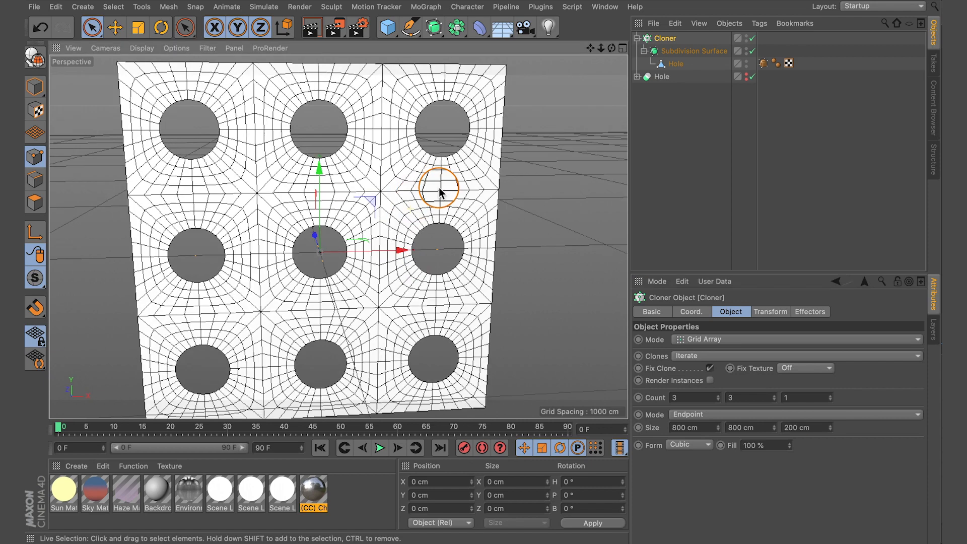
scroll(392, 209, down, 3)
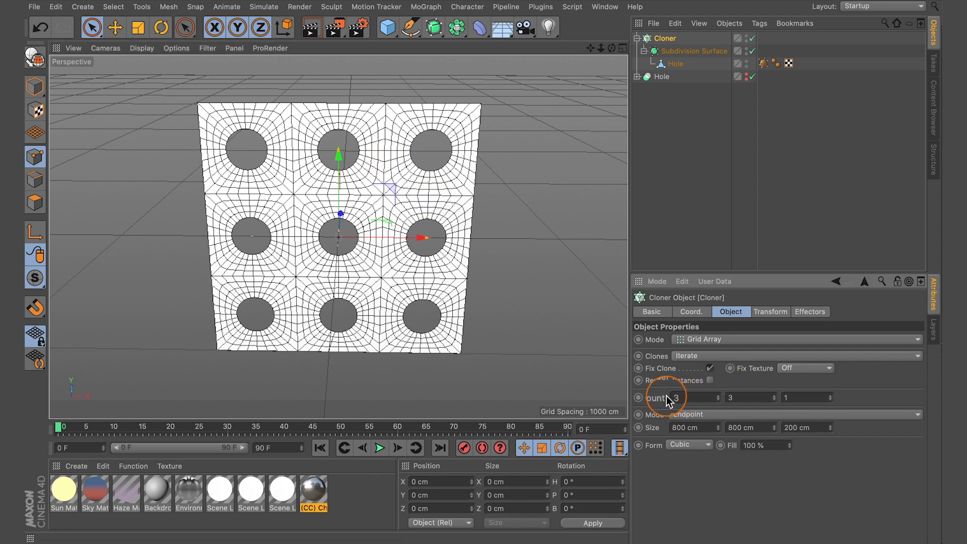
Set the Cloner's count to 5 in both X and Y
double_click(685, 398)
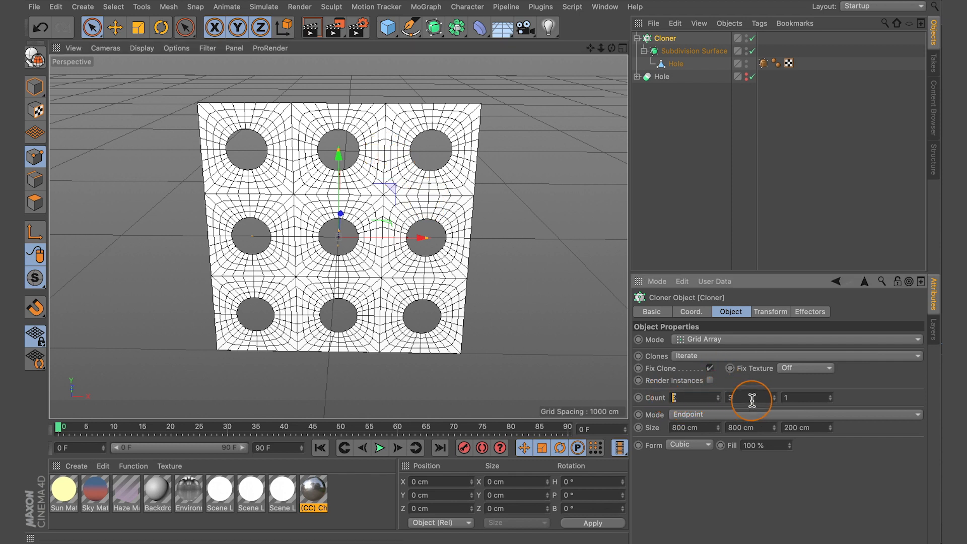
text(2)
key(Tab)
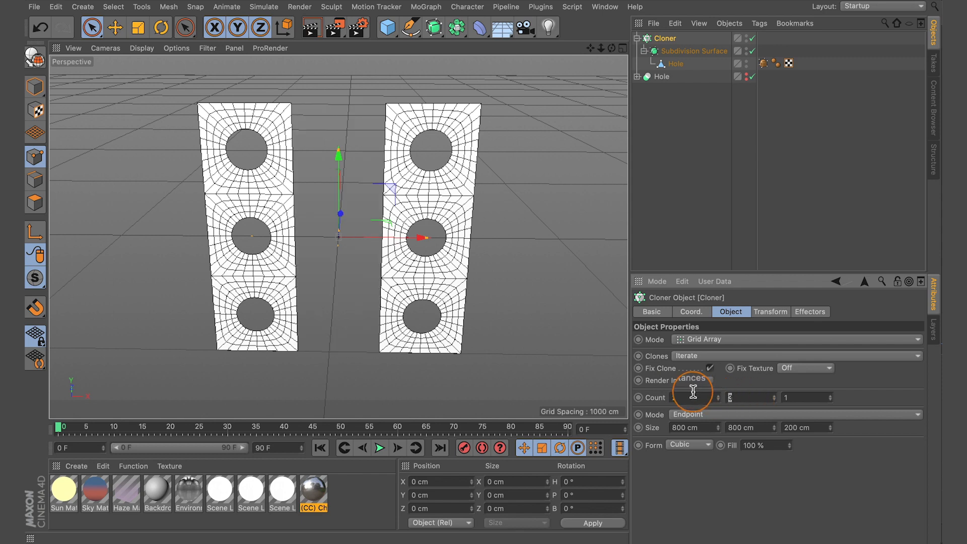
drag(684, 396, 675, 395)
text(5)
click(743, 398)
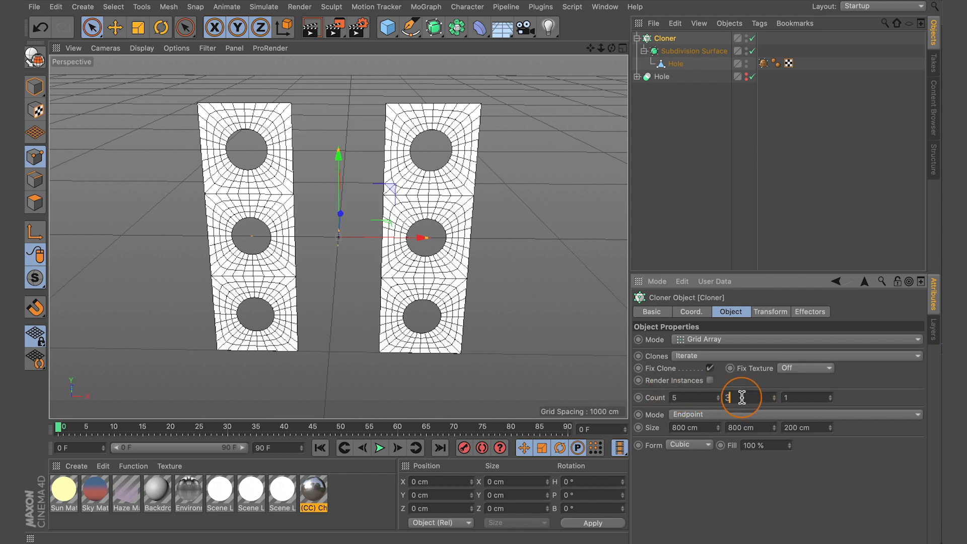
text(5)
key(Tab)
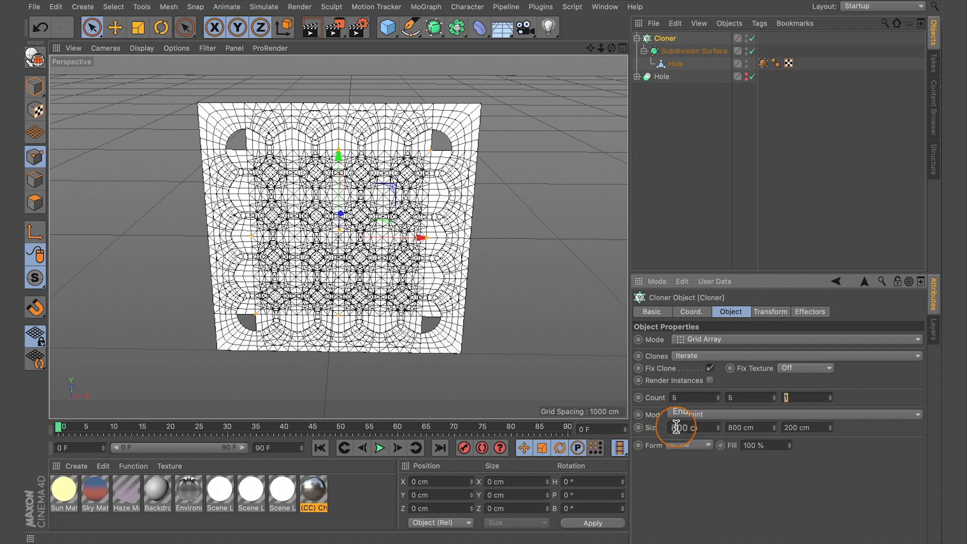
Set the Cloner's X and Y grid size to 1600 cm each to space out the 5 by 5 grid
drag(676, 427, 665, 427)
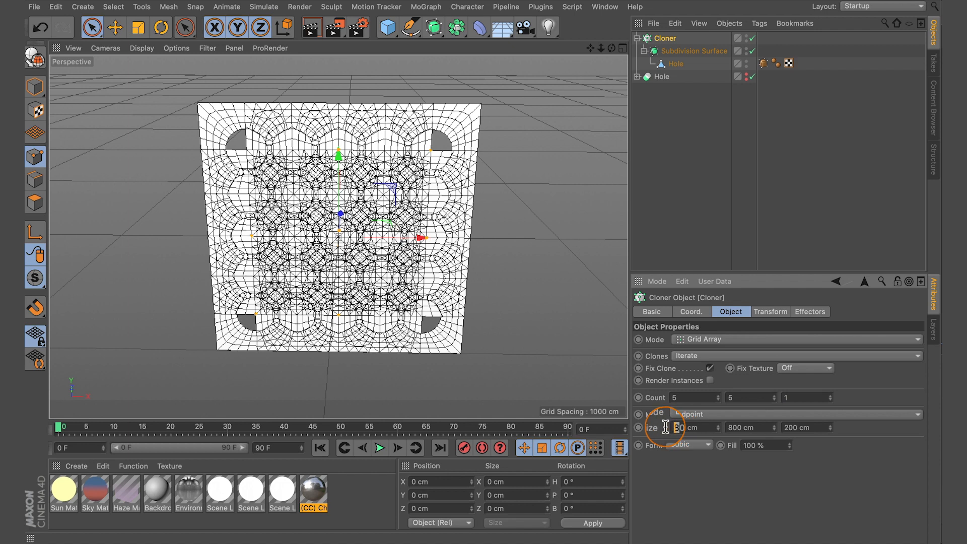
text(160)
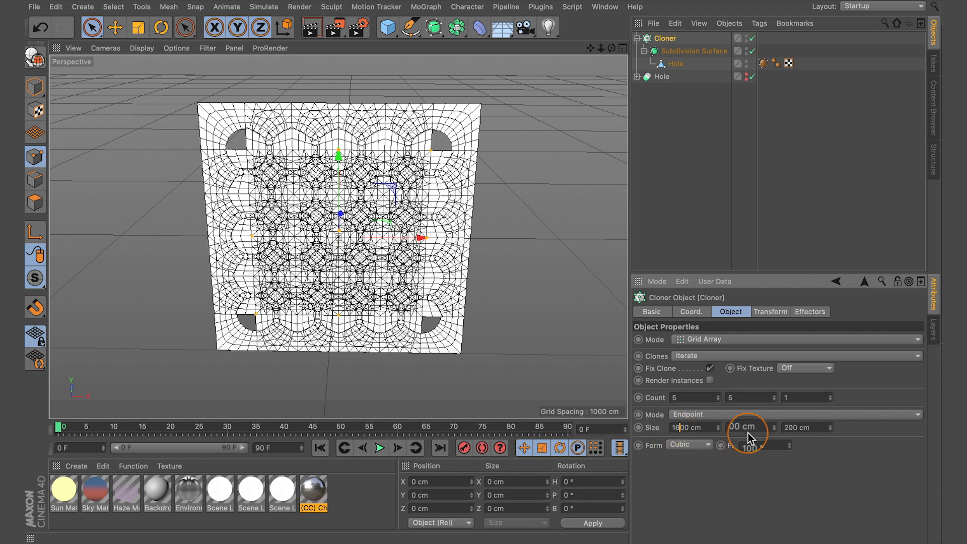
drag(734, 427, 724, 429)
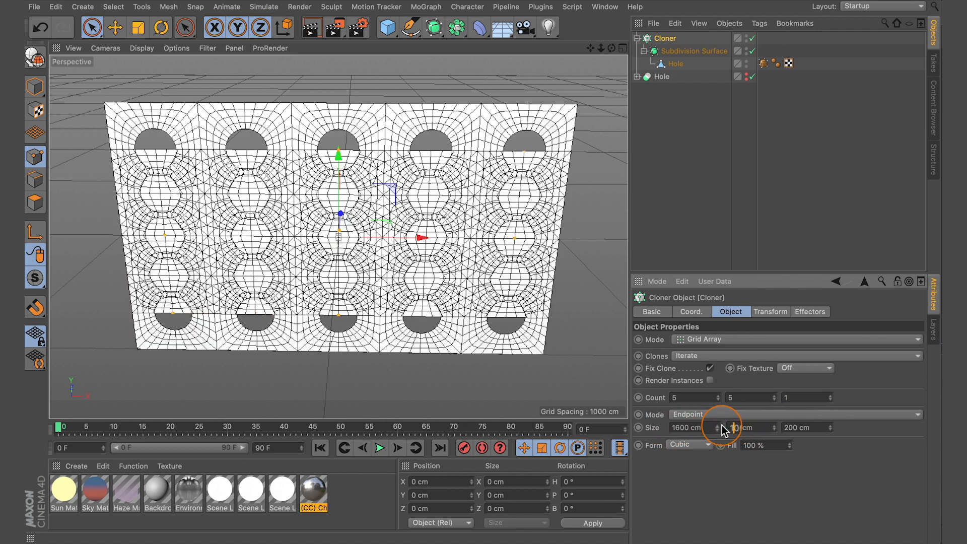
text(16)
key(Return)
scroll(484, 270, down, 3)
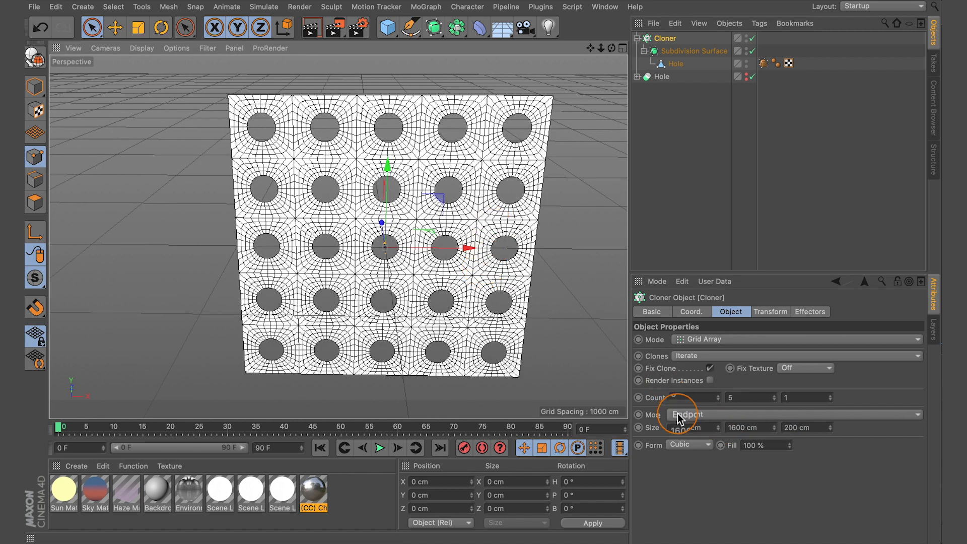
Raise the Cloner's count to 7 in both X and Y
drag(681, 396, 651, 399)
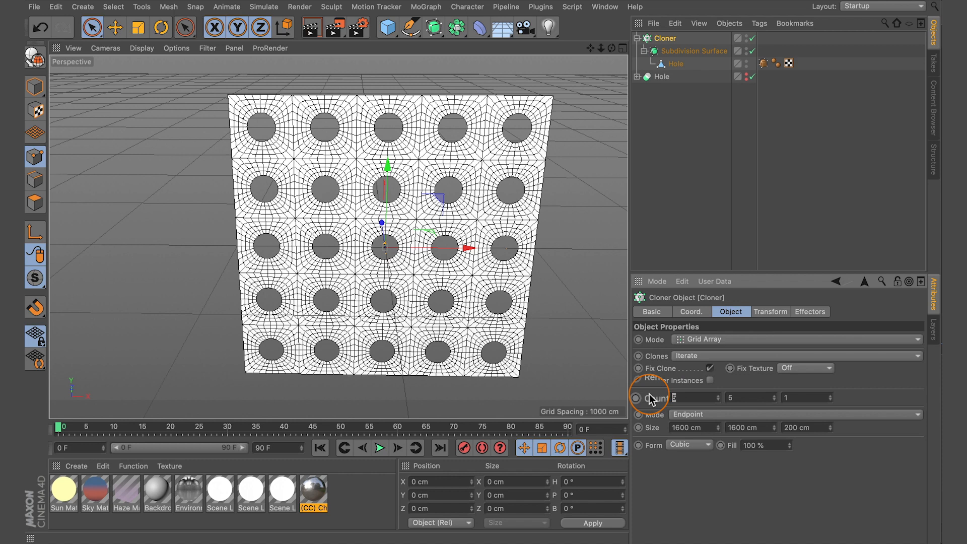
text(u)
drag(693, 396, 658, 394)
text(7)
drag(742, 398, 695, 391)
text(7)
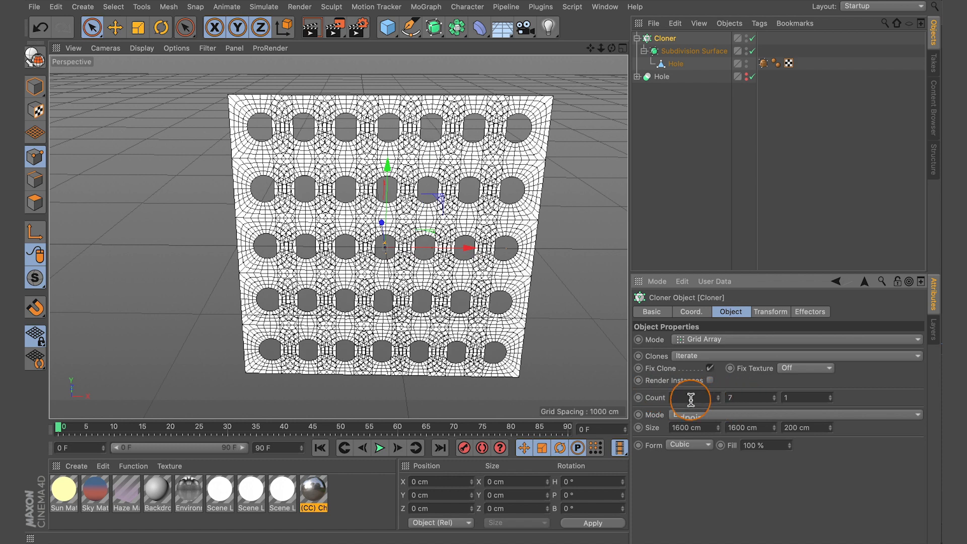
Set the Cloner's X and Y grid size to 2400 cm each so the 7 by 7 tiles meet without overlapping
drag(679, 427, 658, 427)
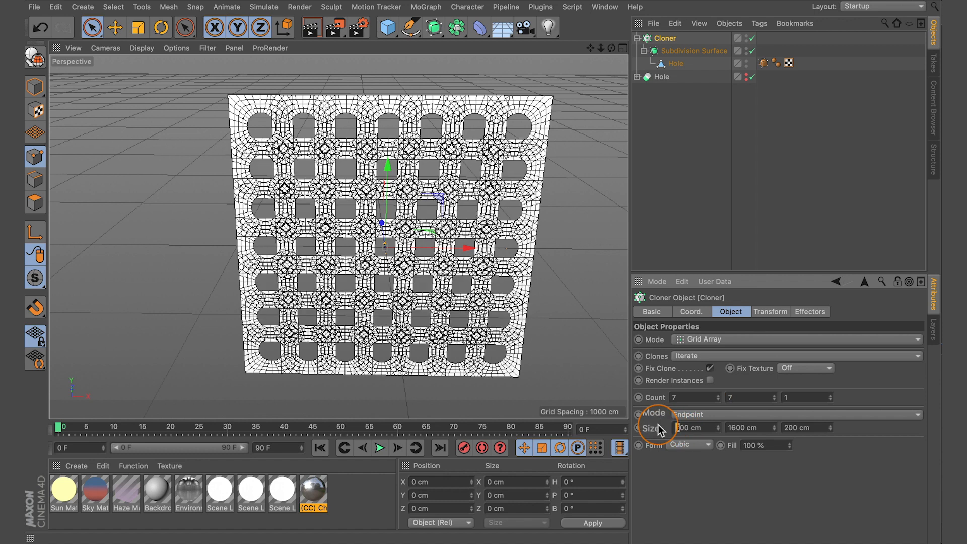
text(24)
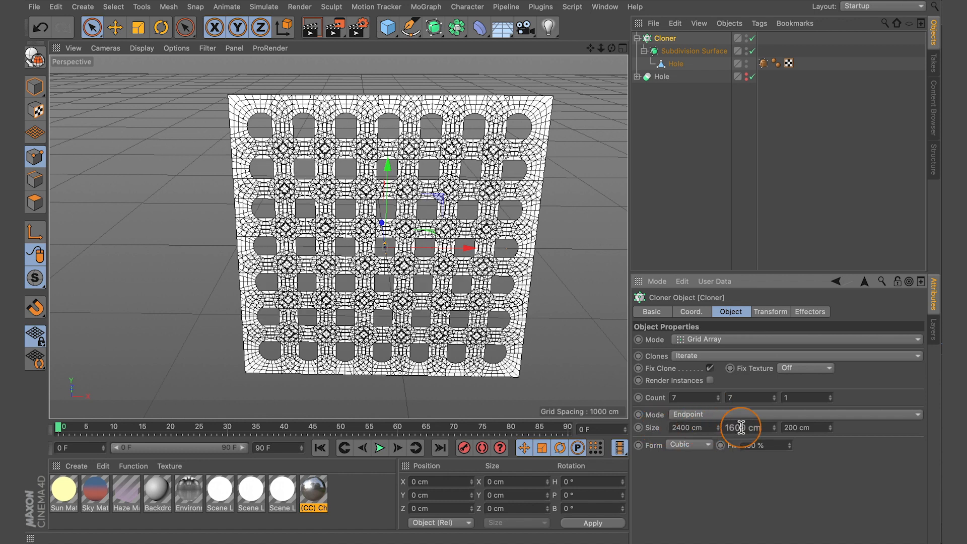
drag(735, 427, 712, 427)
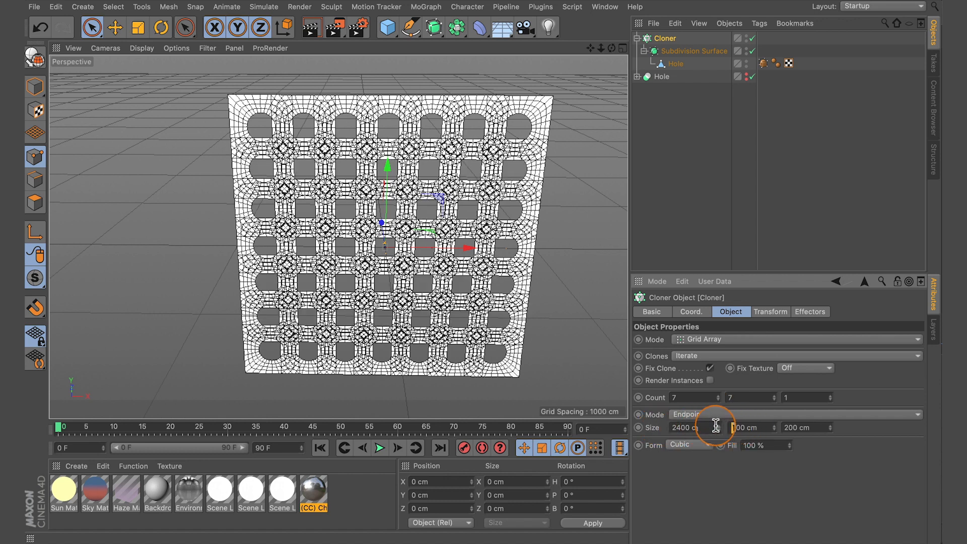
text(24)
key(Tab)
click(414, 185)
scroll(411, 202, down, 5)
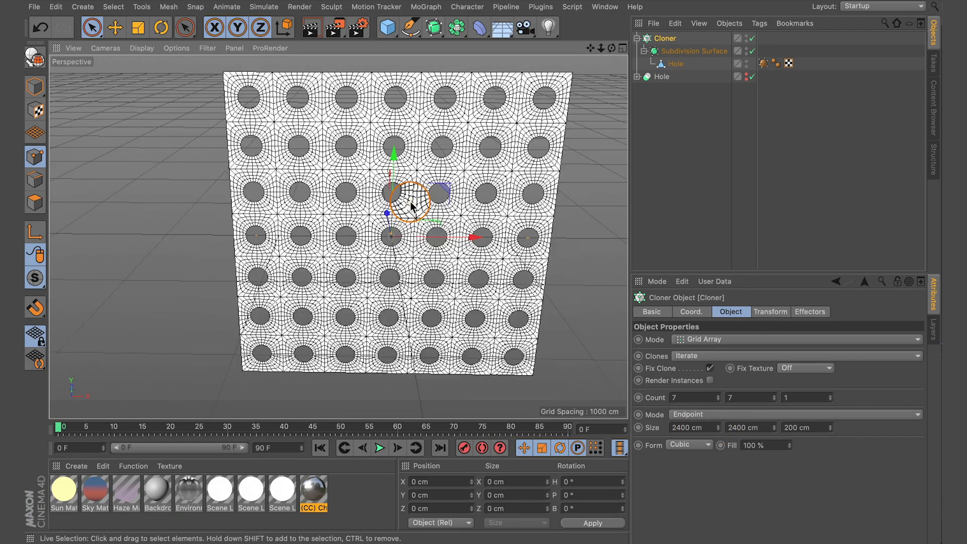
alt+drag(410, 195, 441, 155)
scroll(431, 159, up, 5)
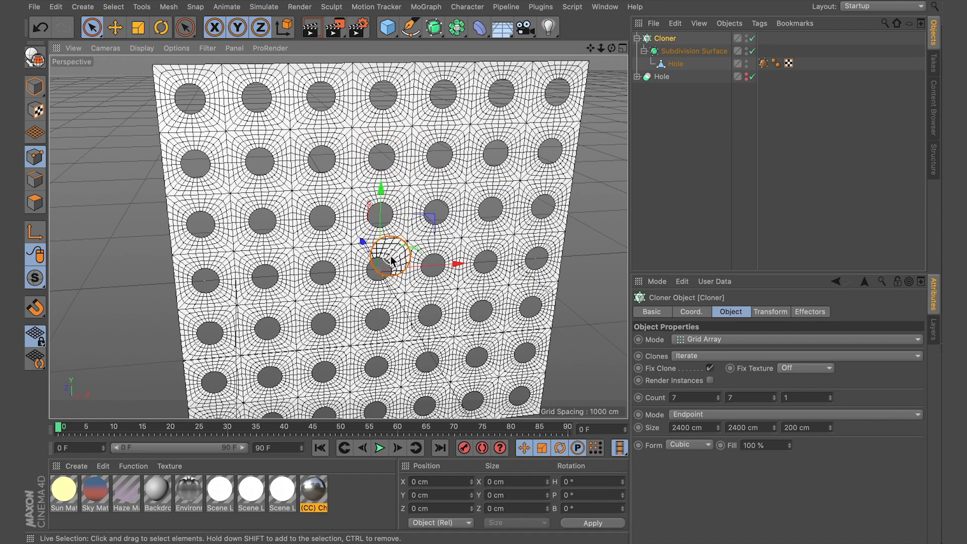
scroll(461, 163, down, 1)
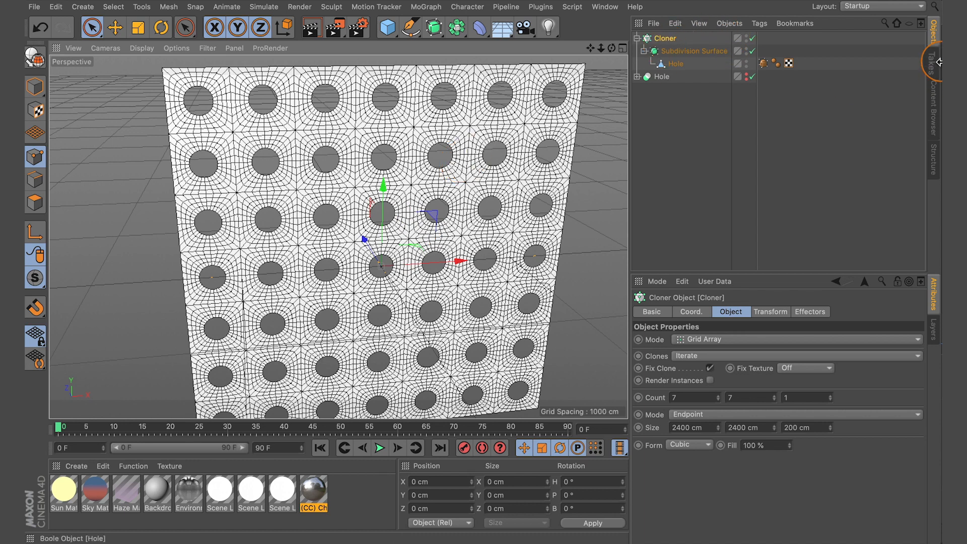
Disable the Cloner and the Subdivision Surface, and select the Hole mesh nested beneath them
click(752, 39)
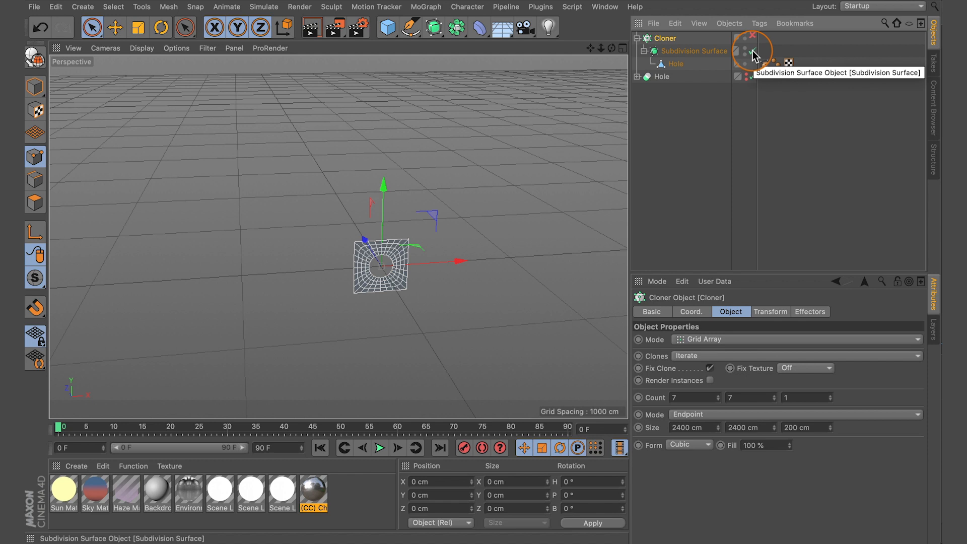
click(752, 52)
click(675, 64)
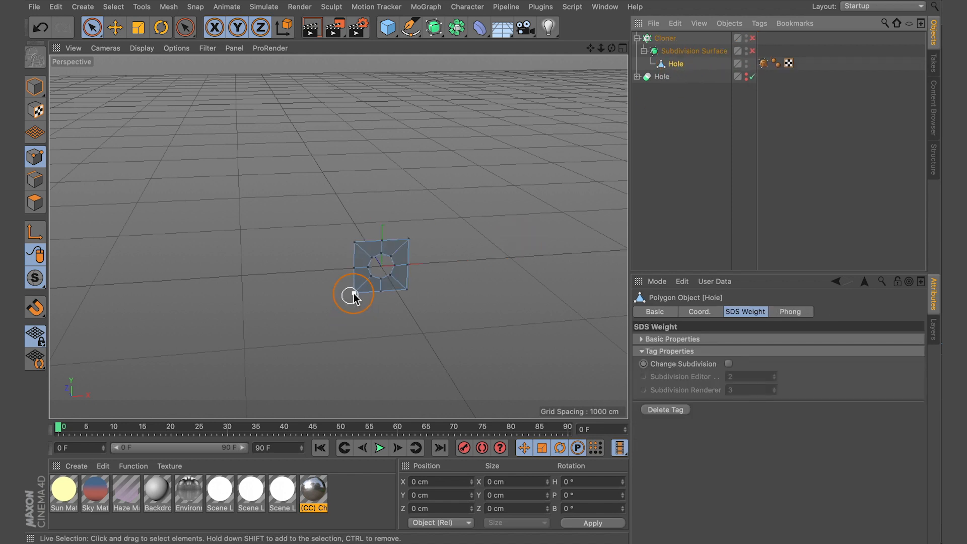
scroll(380, 277, up, 5)
scroll(370, 270, up, 2)
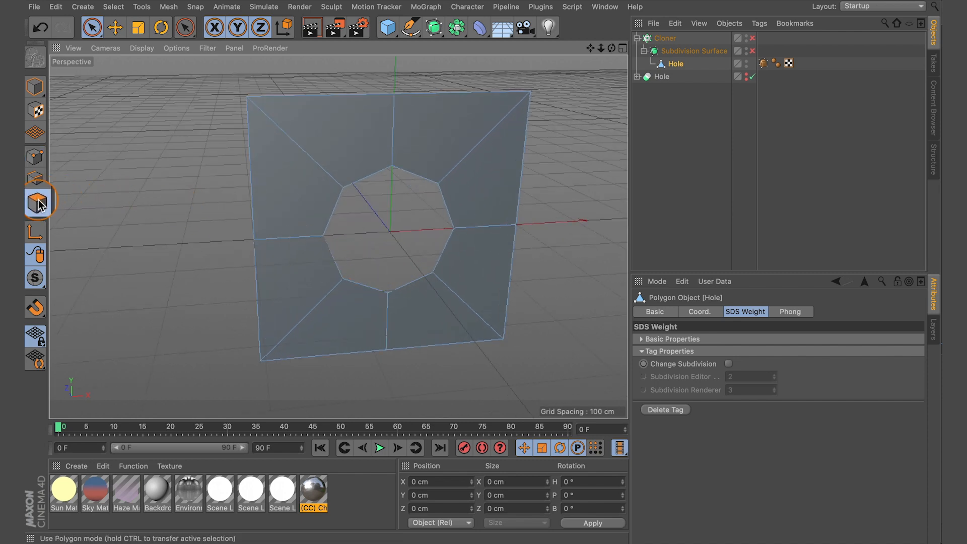
In Polygon mode, cap the central opening of the Hole mesh with Close Polygon Hole, and return to Live Selection
click(408, 177)
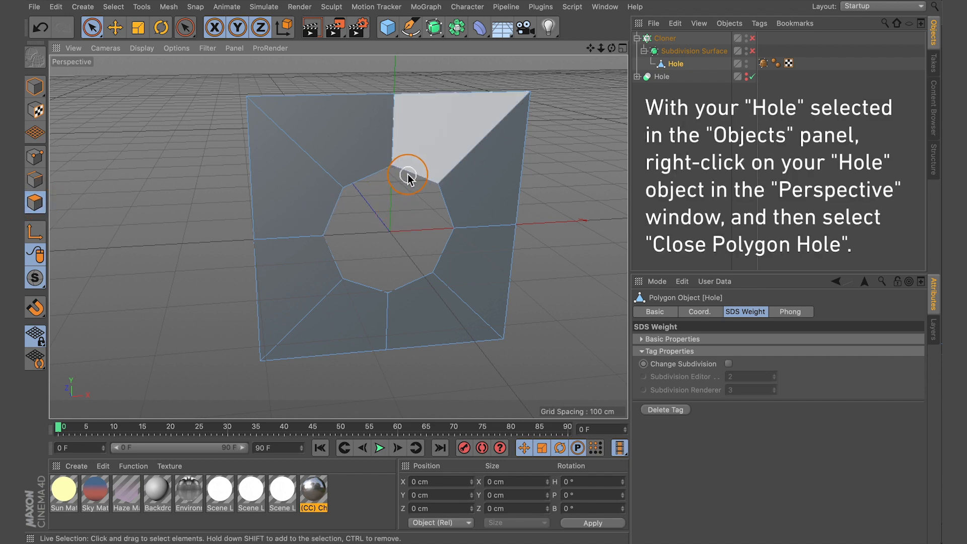
right_click(408, 175)
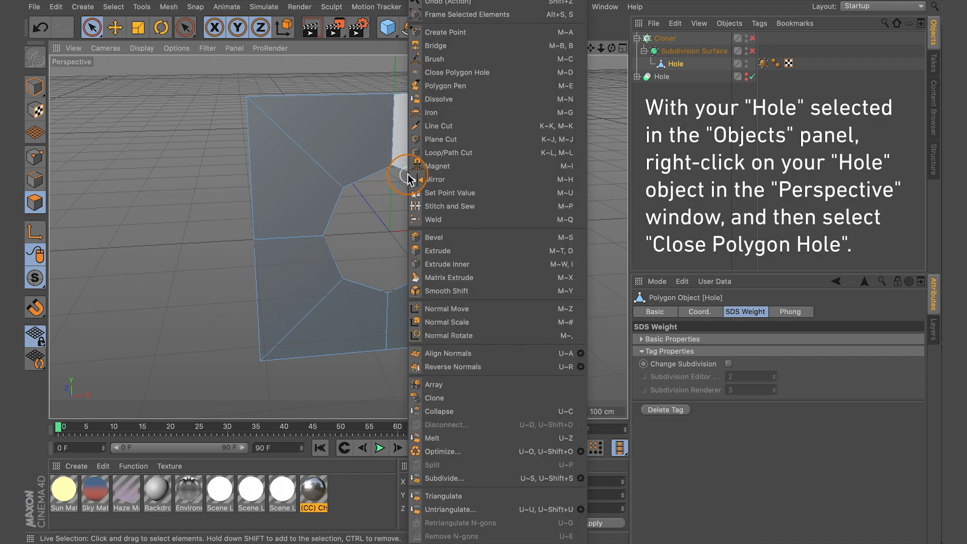
click(486, 76)
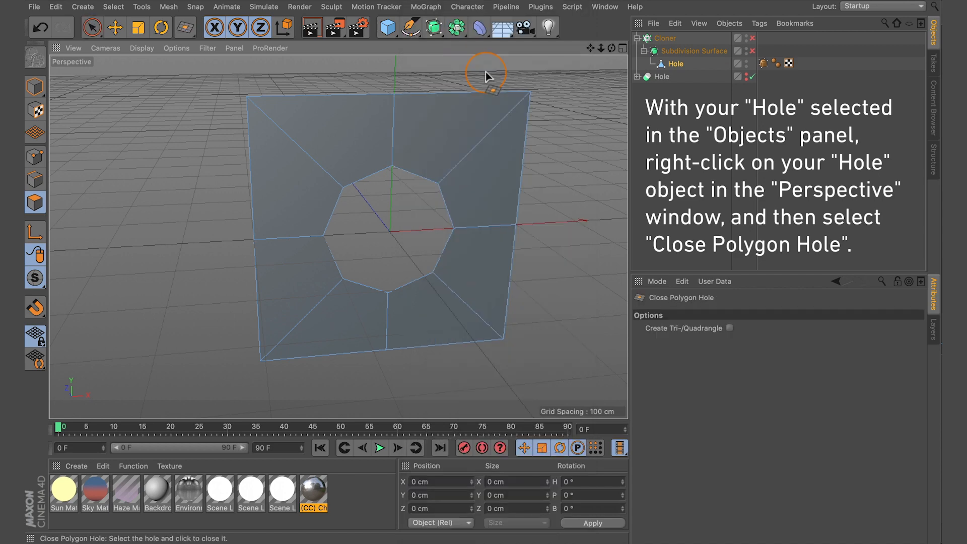
click(418, 176)
alt+drag(404, 221, 419, 204)
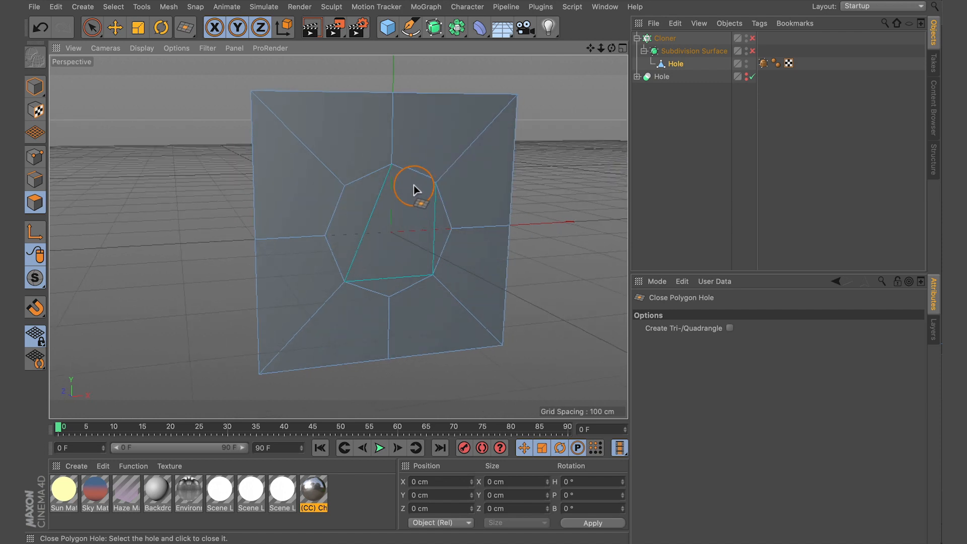
click(201, 48)
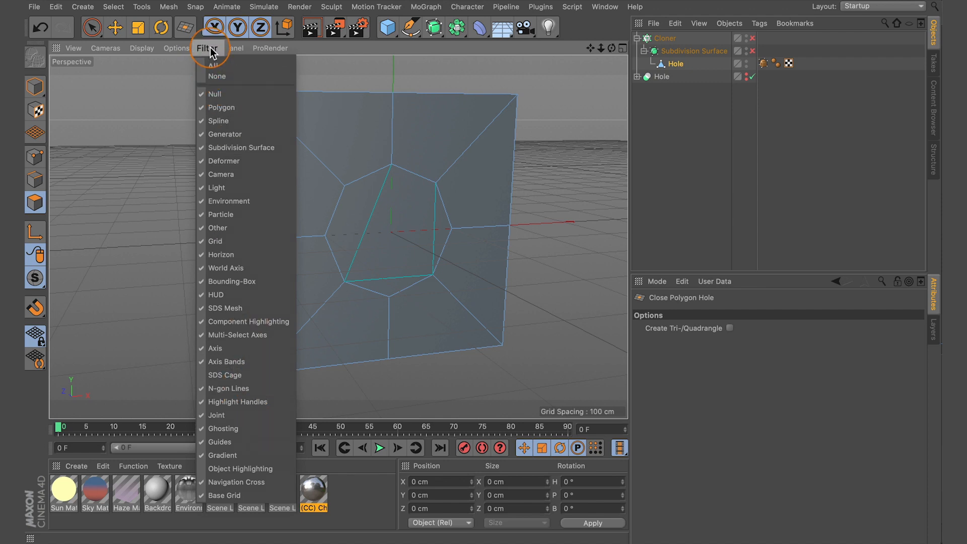
click(99, 27)
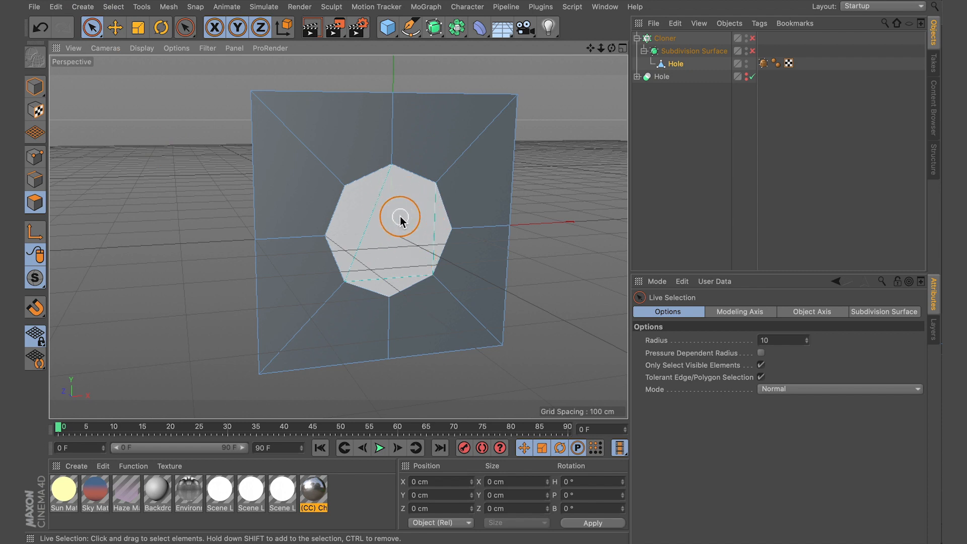
Select all polygons of the Hole mesh and apply Reverse Normals so they all face forward
alt+drag(387, 219, 408, 215)
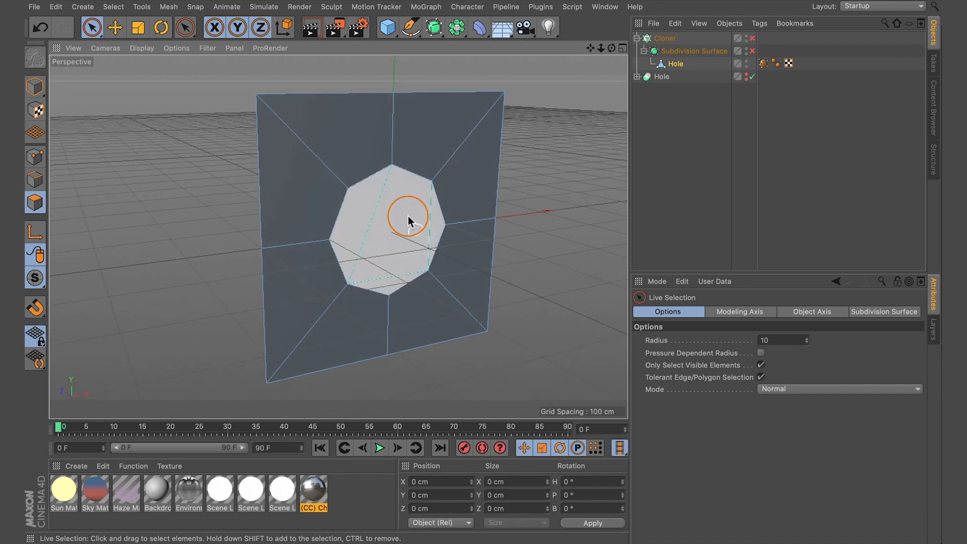
scroll(390, 242, up, 2)
scroll(388, 240, up, 1)
click(385, 237)
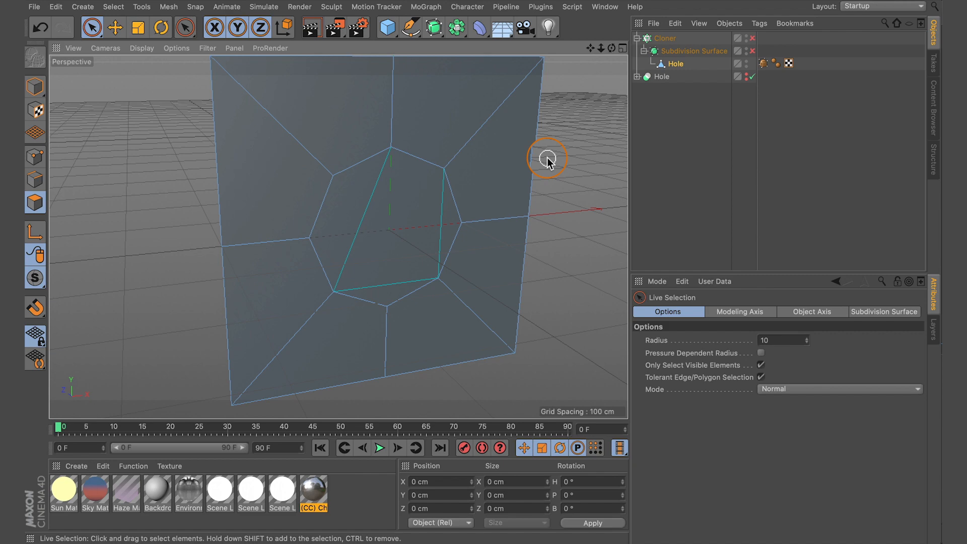
mouse_move(382, 201)
alt+mouse_down()
mouse_move(322, 201)
mouse_move(414, 199)
mouse_move(417, 216)
mouse_move(403, 218)
mouse_move(399, 195)
alt+mouse_up()
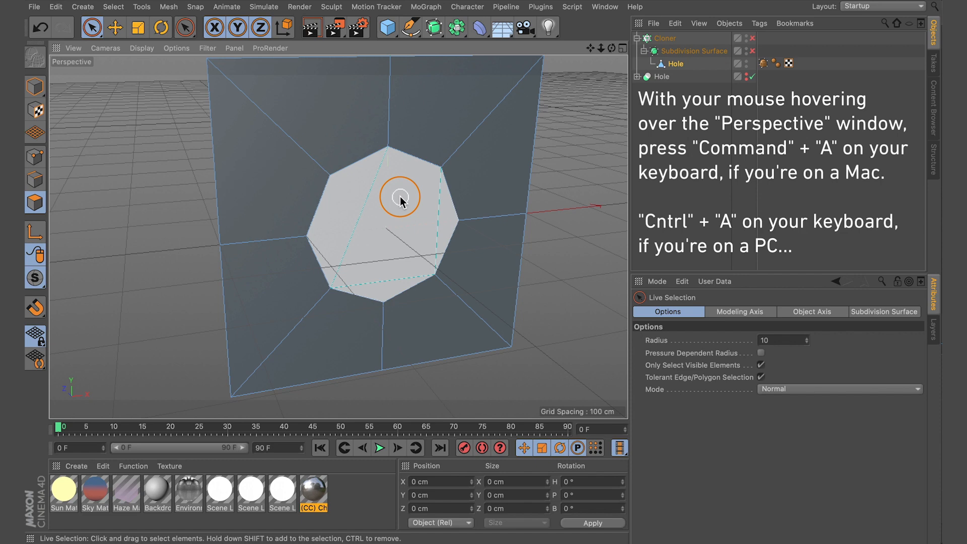
key(ctrl+a)
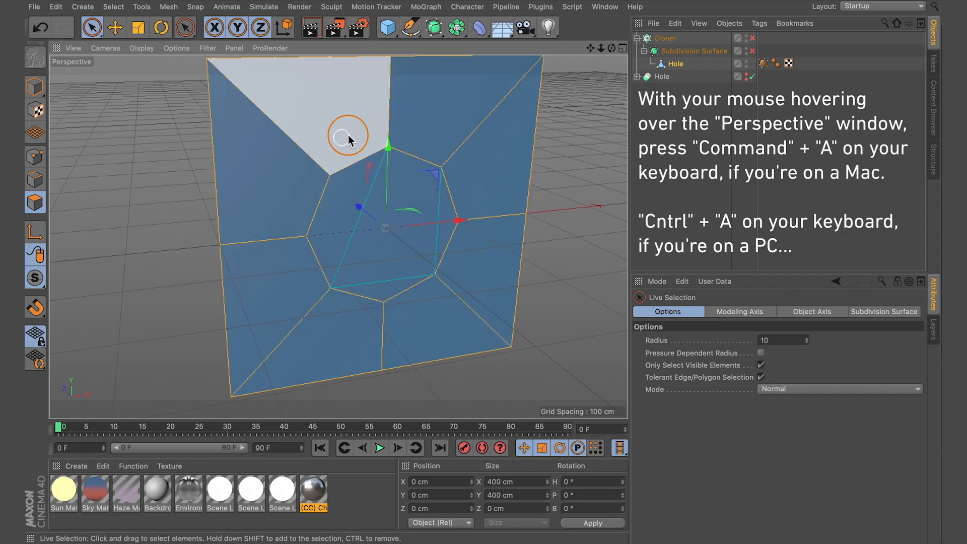
right_click(480, 132)
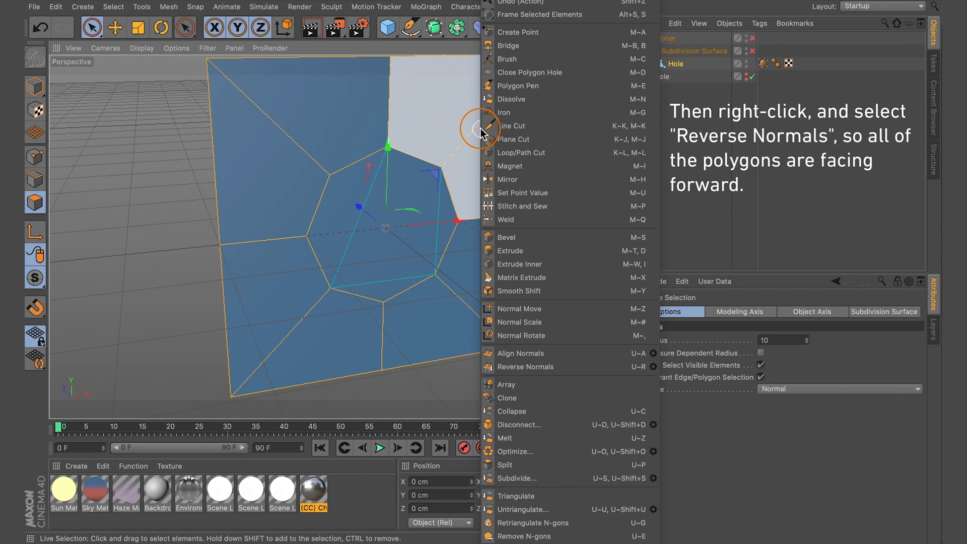
click(530, 372)
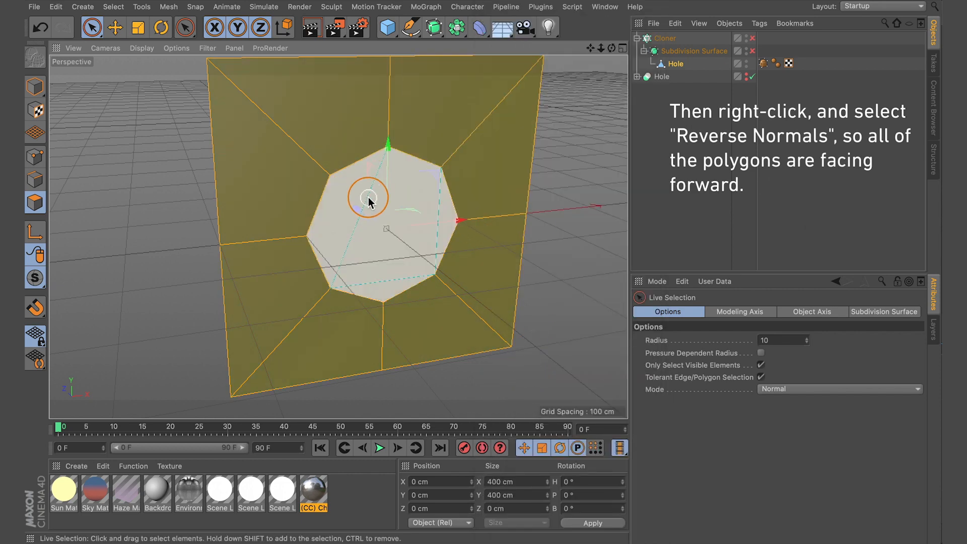
Select only the filled-in hole polygon and inset it with Extrude Inner by about 3.18 cm to form a narrow gutter
click(582, 176)
click(397, 185)
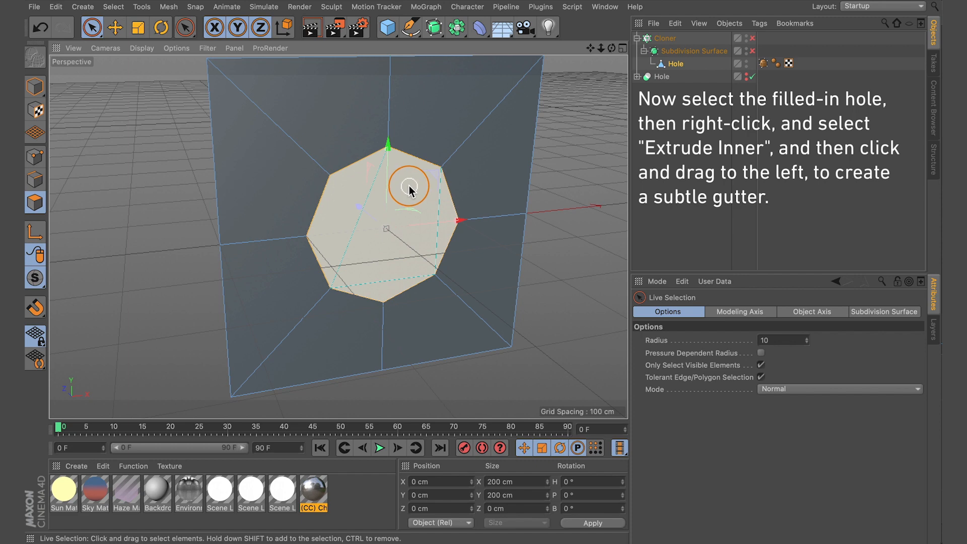
right_click(409, 191)
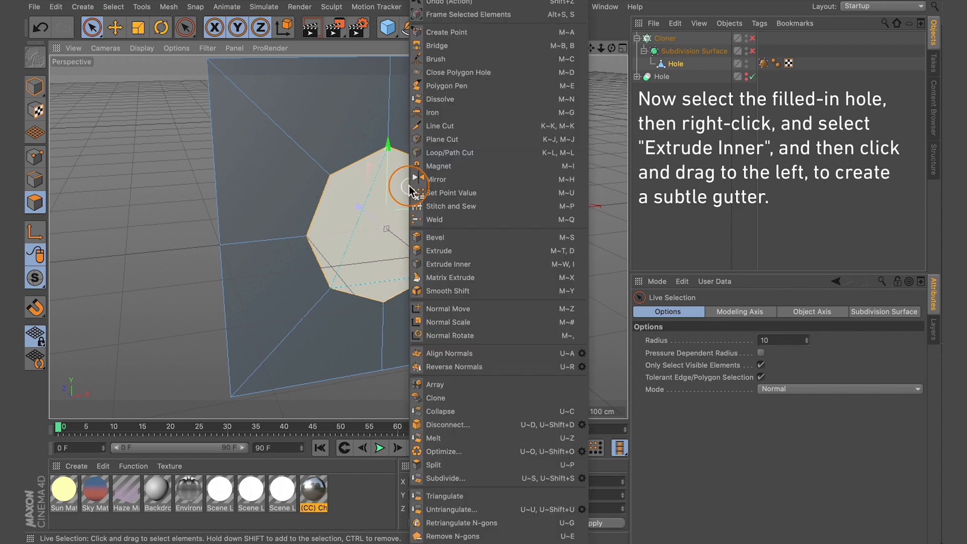
click(448, 264)
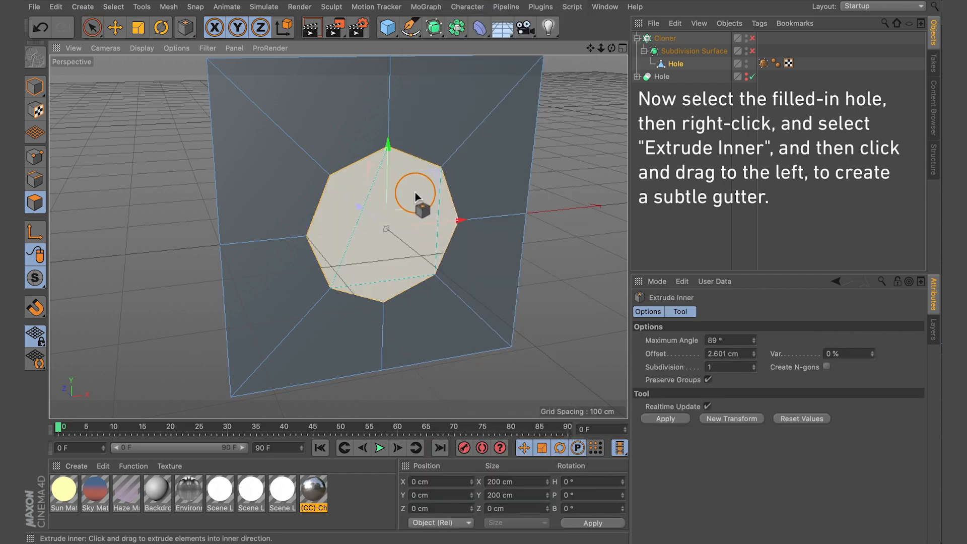
drag(415, 192, 484, 265)
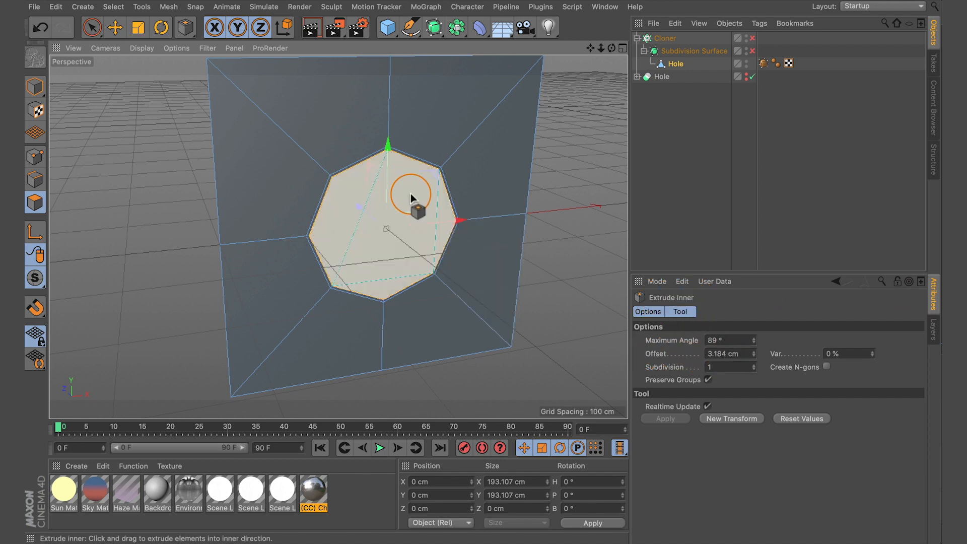
Extrude the inset hole polygon backward in three successive stages with offsets of about -8.98, -9.57 and -12.61 cm
right_click(412, 183)
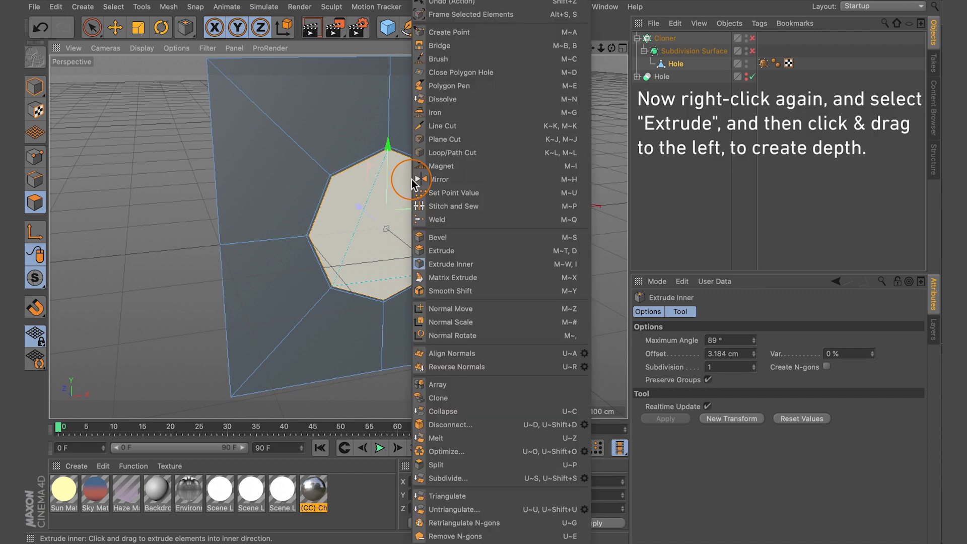
click(461, 253)
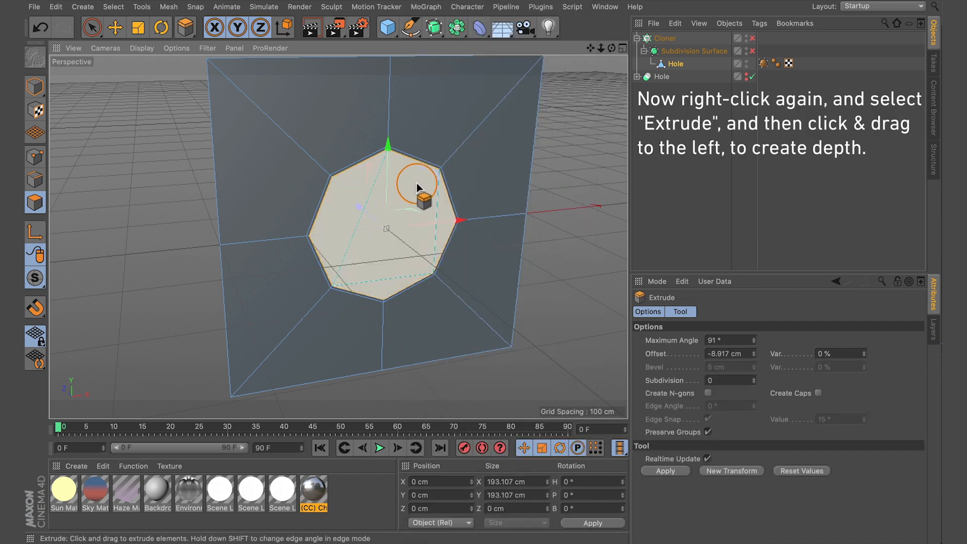
drag(418, 182, 481, 266)
mouse_move(412, 182)
alt+mouse_down()
mouse_move(443, 177)
mouse_move(431, 183)
alt+mouse_up()
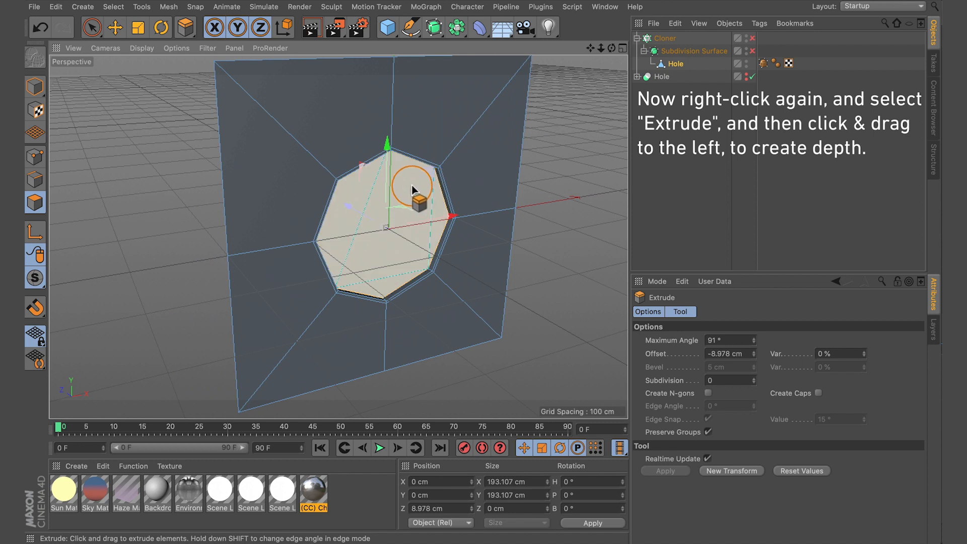
drag(411, 181, 487, 265)
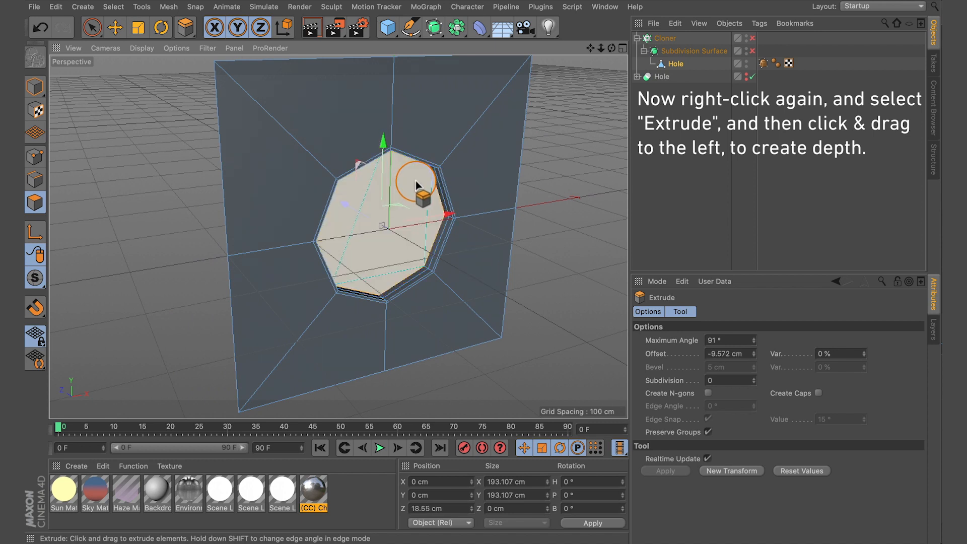
drag(416, 180, 484, 266)
Delete the polygon closing the back of the extruded hole and return to Live Selection in Model mode
mouse_move(415, 183)
alt+mouse_down()
mouse_move(340, 174)
mouse_move(414, 178)
mouse_move(399, 177)
alt+mouse_up()
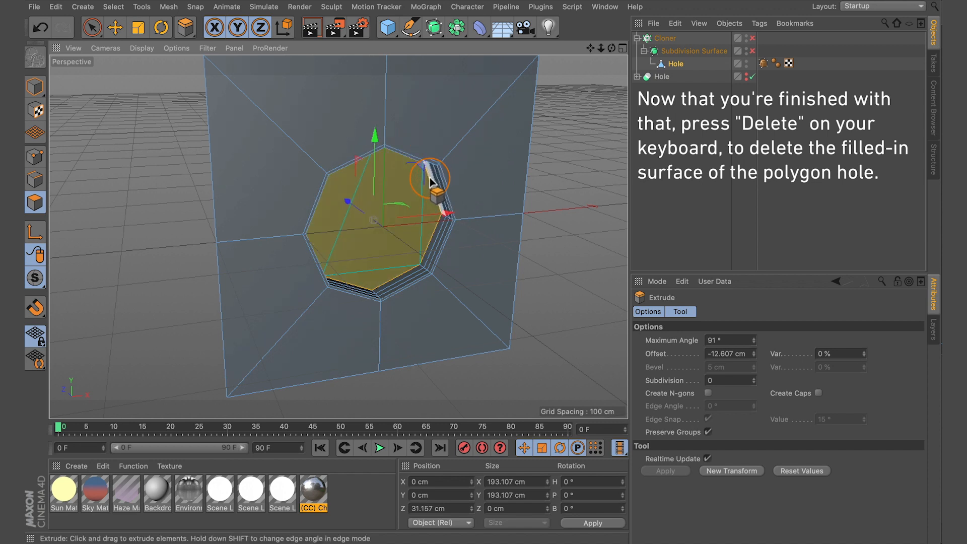
key(Delete)
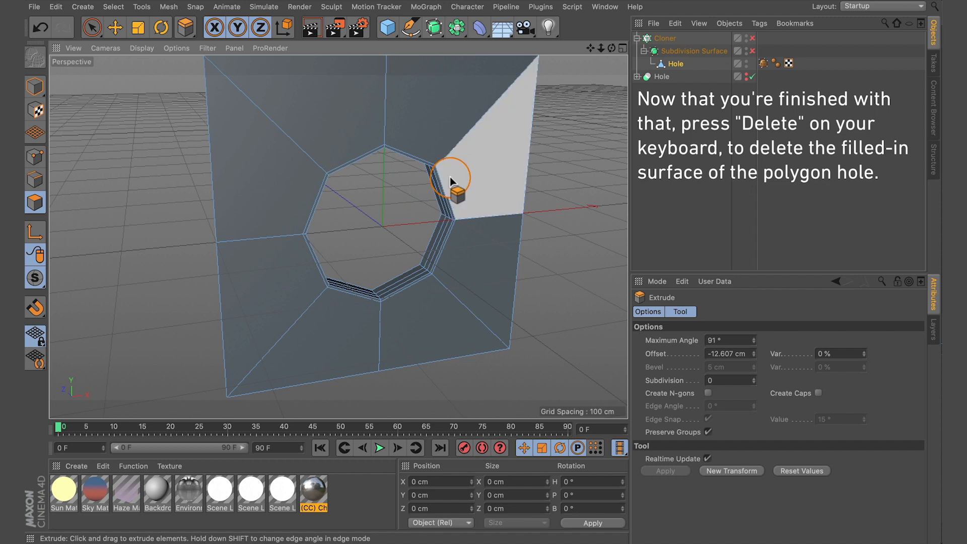
alt+drag(456, 183, 418, 185)
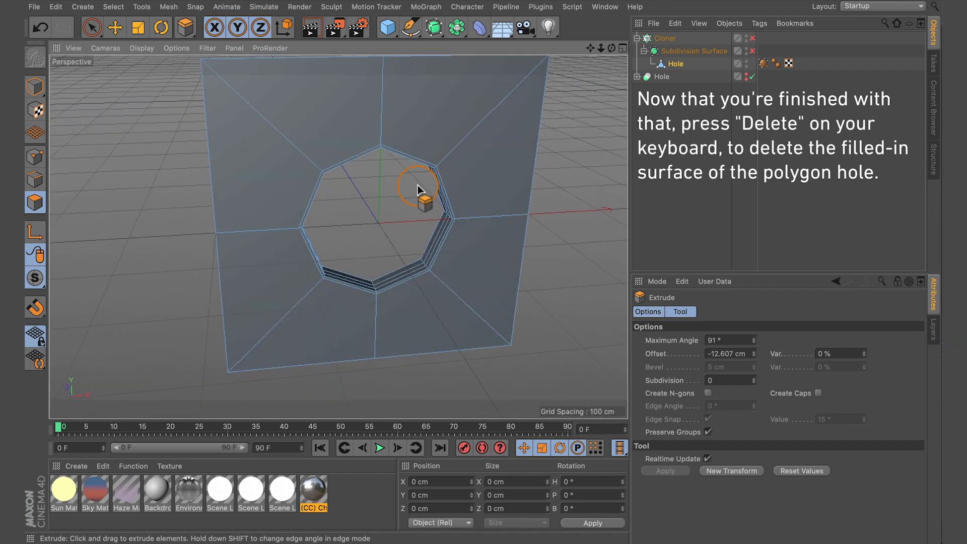
click(92, 28)
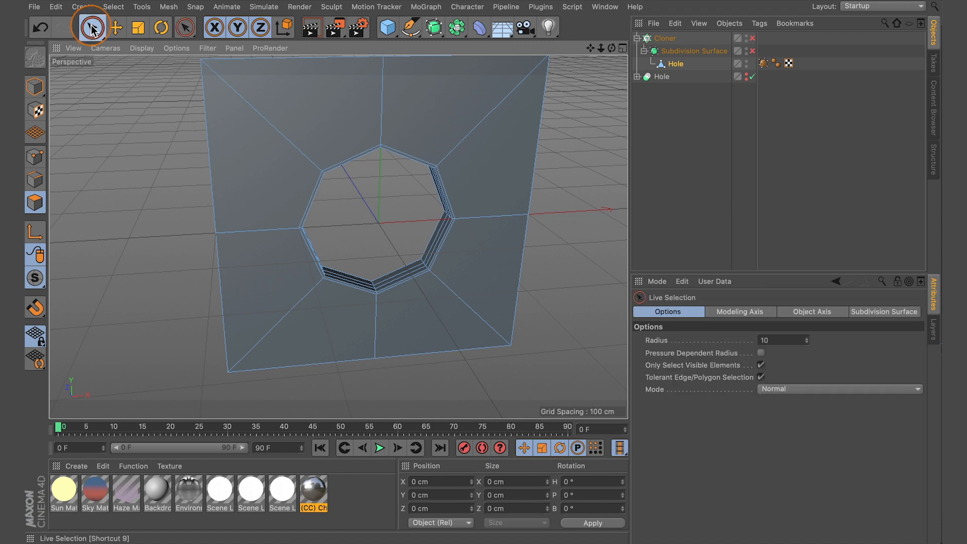
click(36, 85)
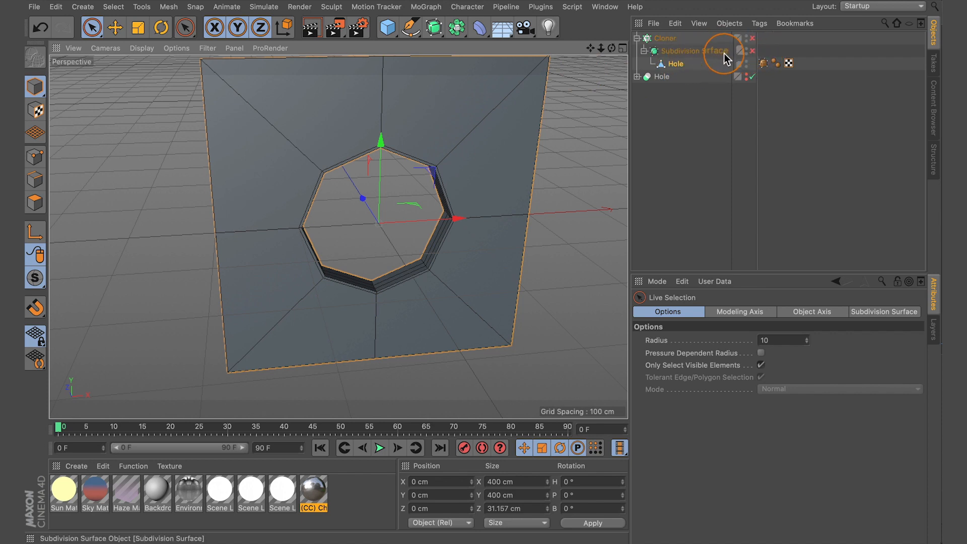
Re-enable the Subdivision Surface and the Cloner, deselect everything, and frame the whole cloned panel
click(753, 52)
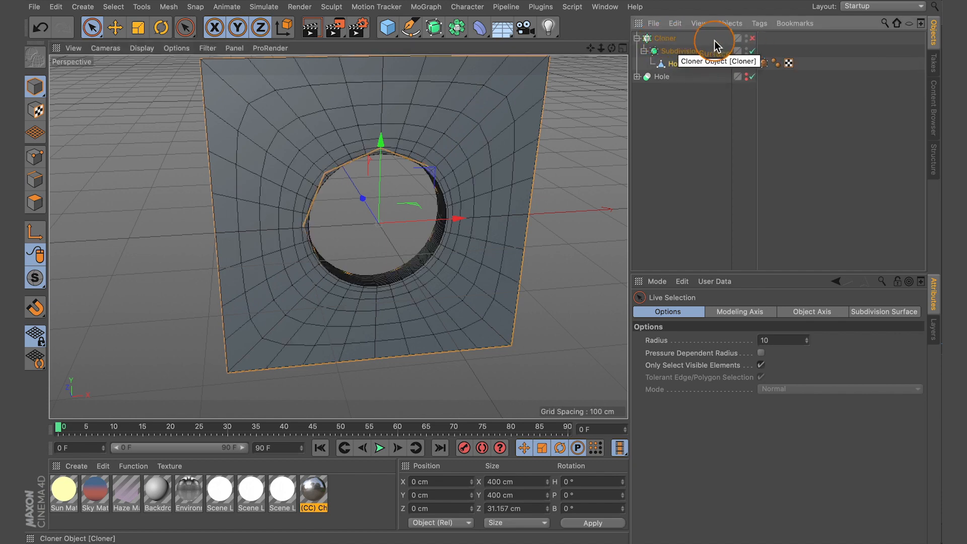
click(753, 39)
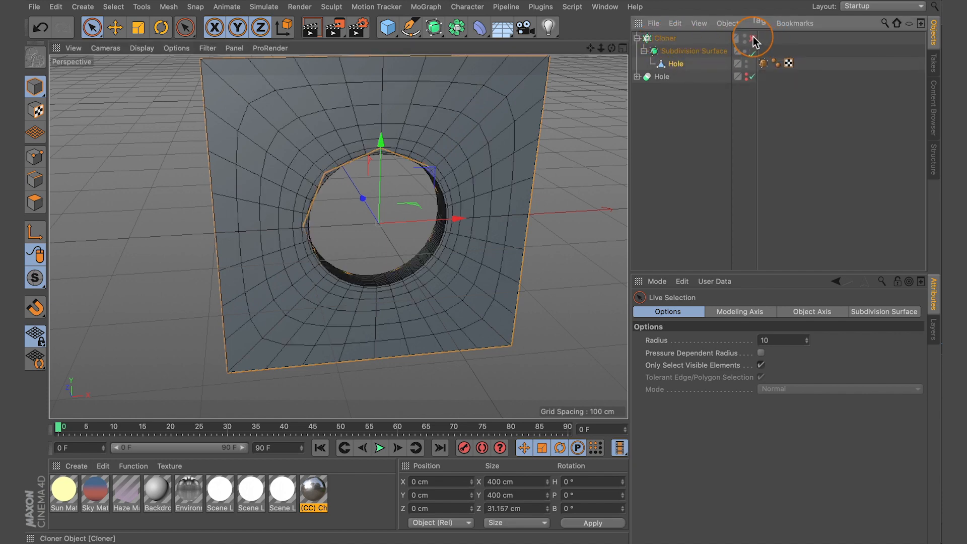
scroll(500, 156, down, 5)
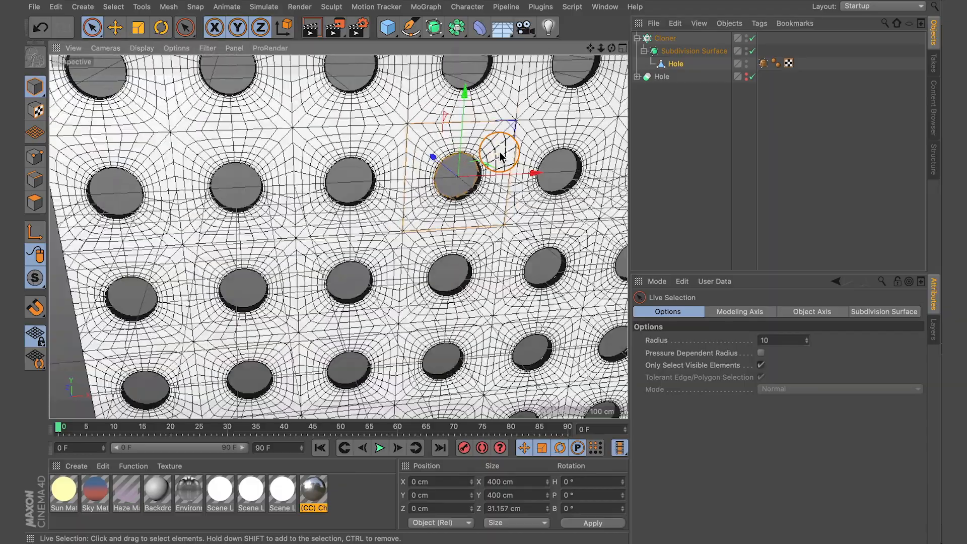
click(680, 129)
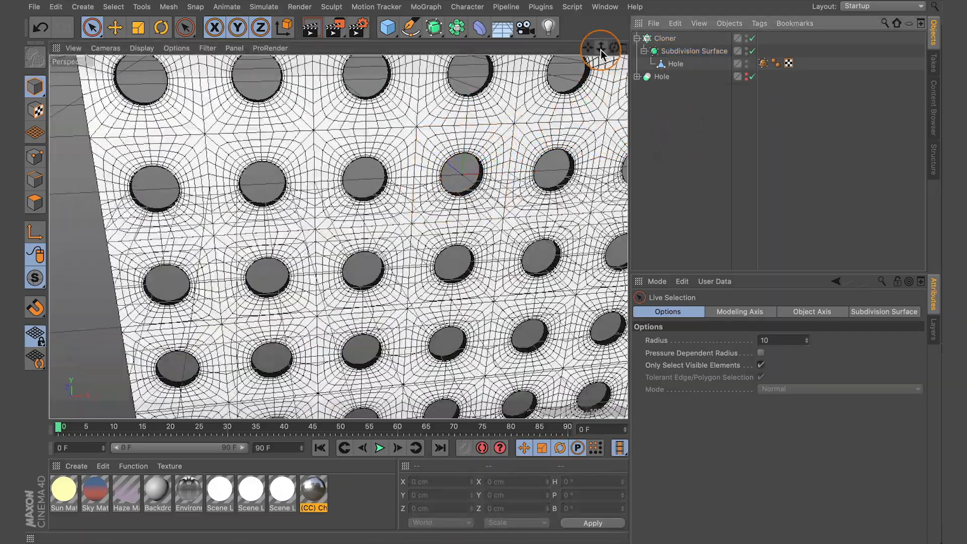
scroll(483, 260, down, 5)
drag(601, 48, 580, 88)
alt+drag(492, 135, 490, 112)
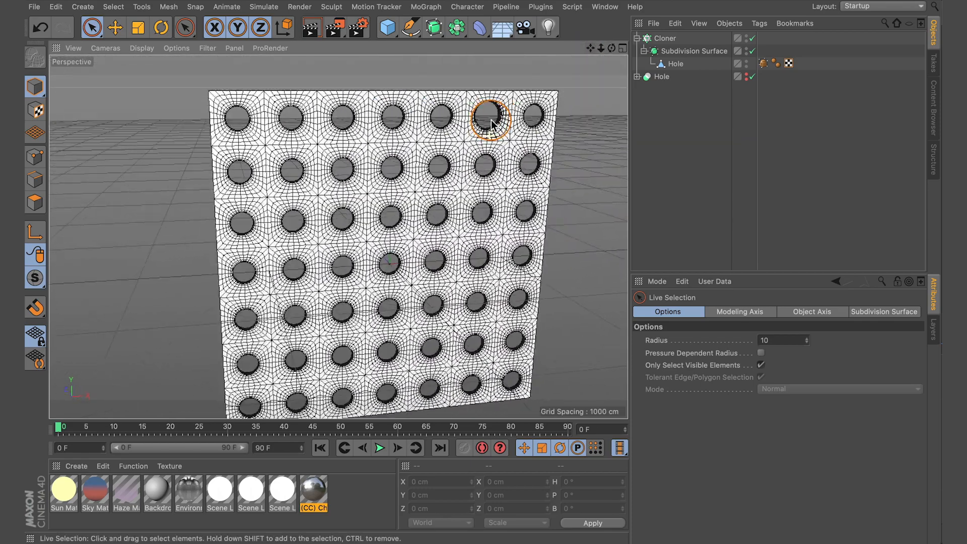
Add a Connect object and nest the Cloner inside it as its child
click(665, 39)
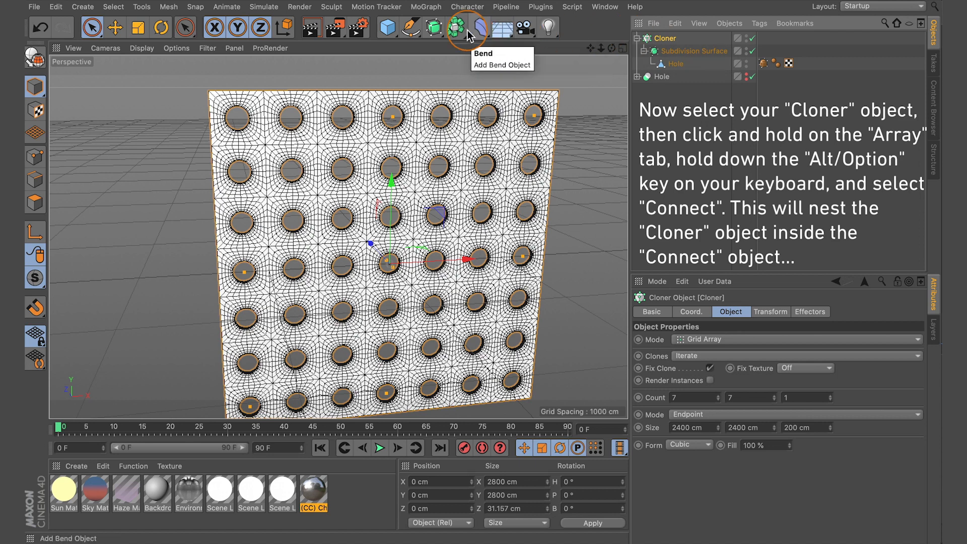
drag(457, 30, 608, 69)
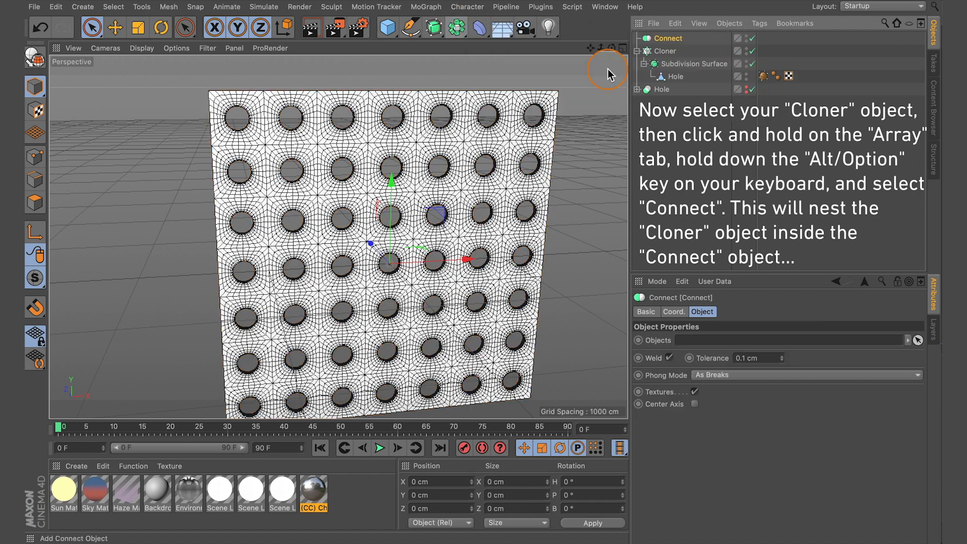
click(665, 52)
drag(667, 56, 669, 37)
alt+drag(460, 155, 496, 154)
Select the Connect object with all its children and merge them into one mesh using Connect Objects + Delete
click(668, 39)
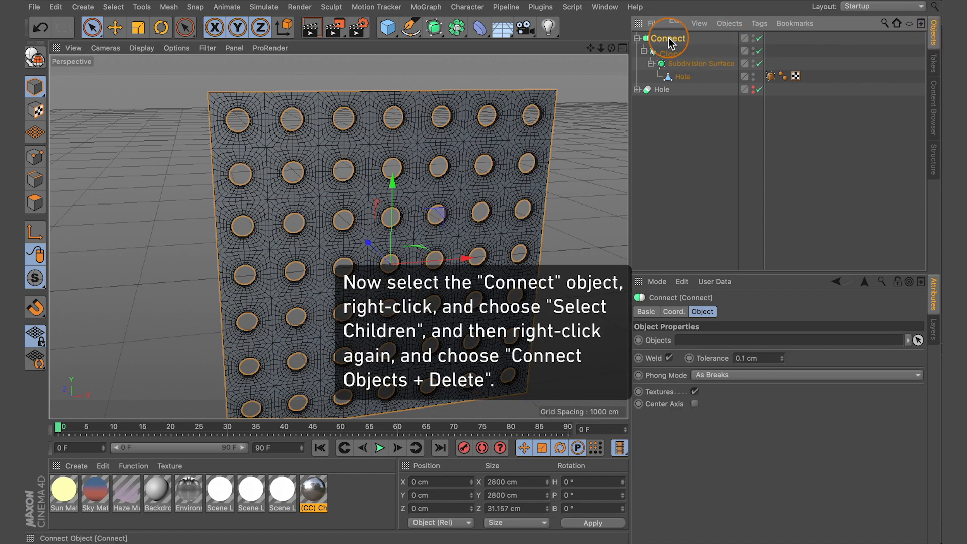
right_click(670, 39)
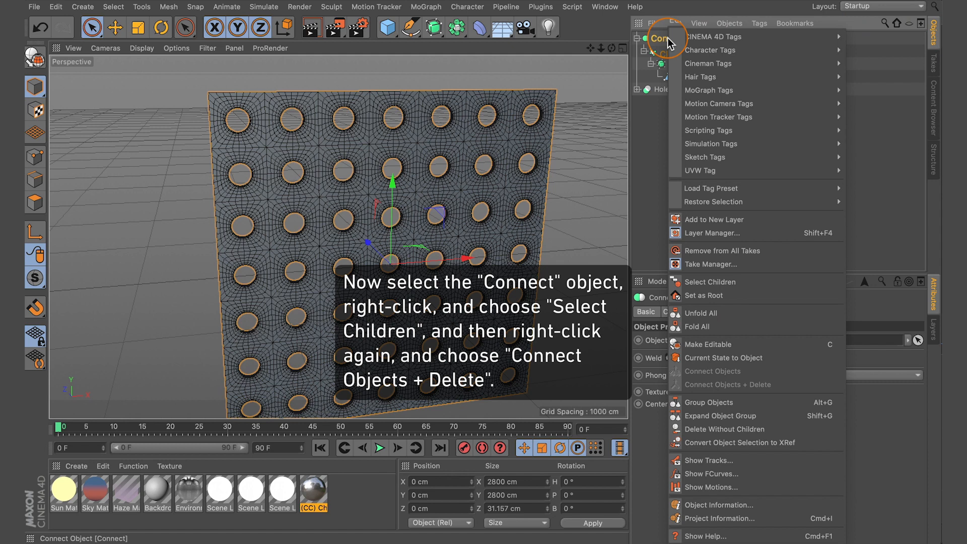
click(765, 283)
right_click(661, 42)
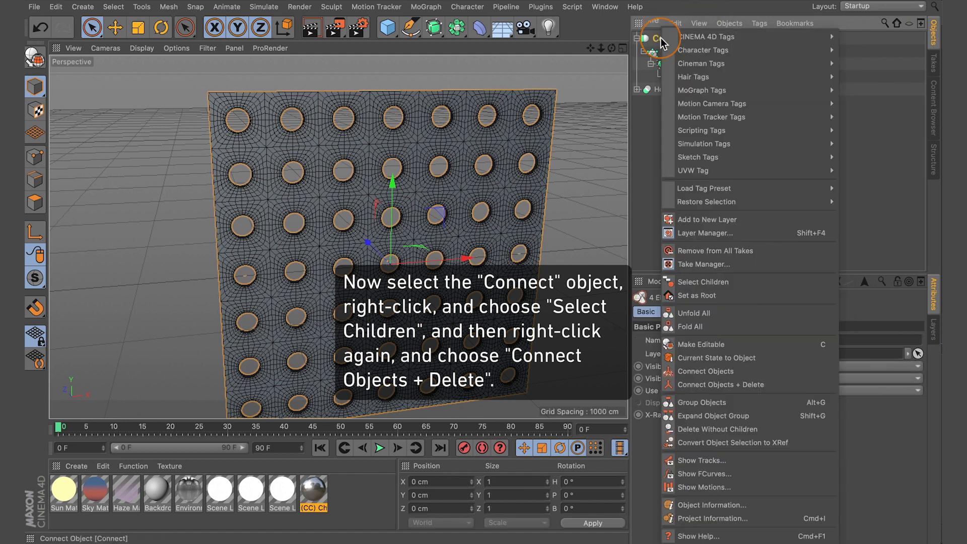
click(728, 386)
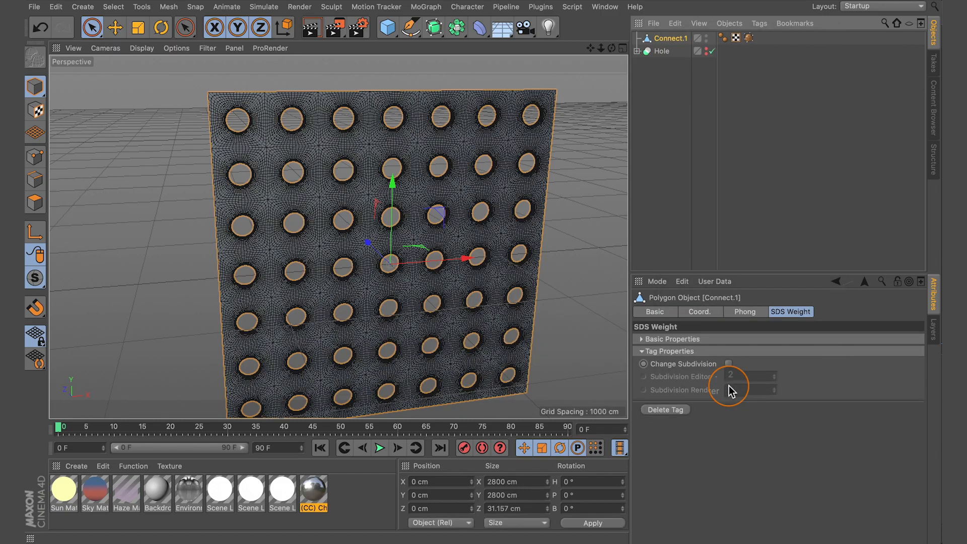
Check the merged panel's mesh around the holes and switch the viewport display to Gouraud Shading without lines
mouse_move(452, 145)
alt+mouse_down()
mouse_move(368, 146)
mouse_move(443, 142)
mouse_move(462, 154)
mouse_move(361, 136)
alt+mouse_up()
scroll(363, 138, up, 10)
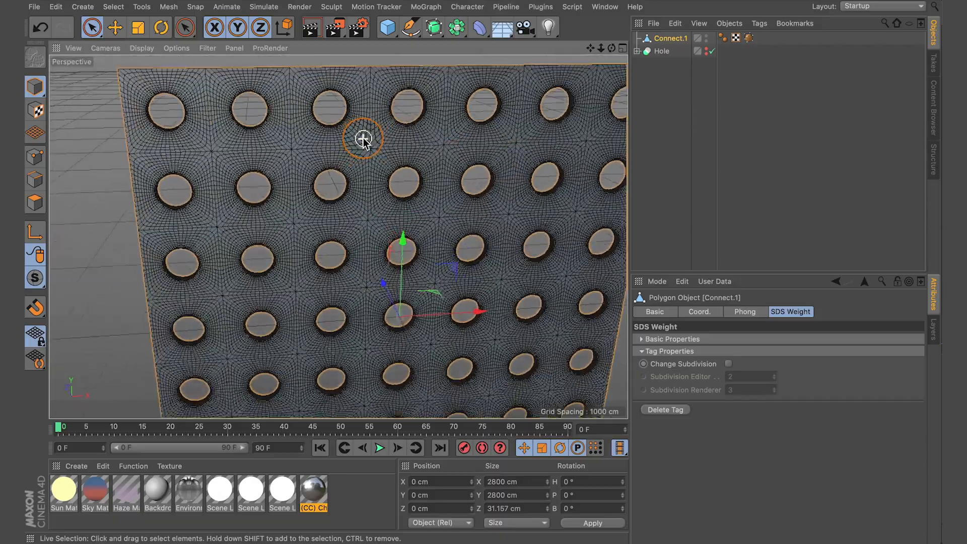
scroll(373, 174, down, 10)
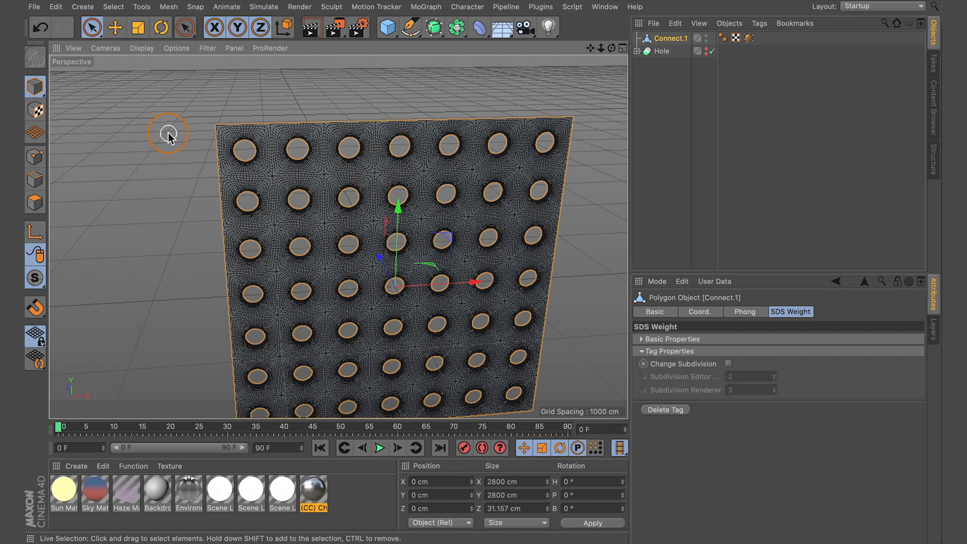
scroll(346, 147, up, 10)
scroll(346, 148, down, 2)
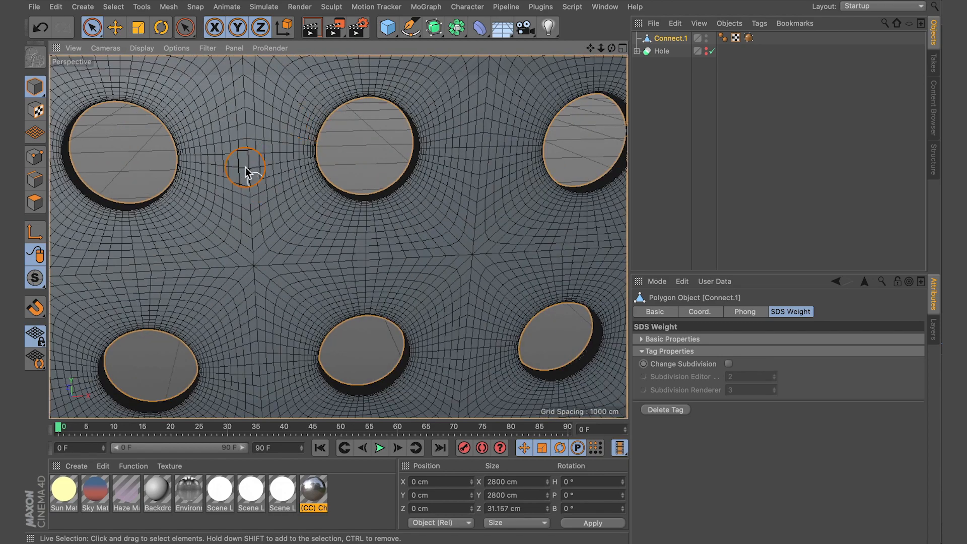
scroll(316, 223, down, 8)
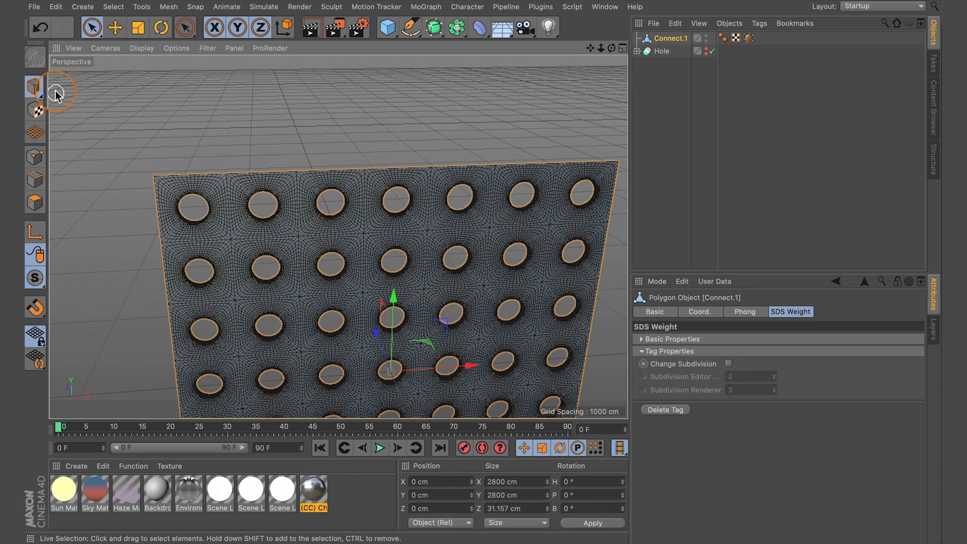
click(142, 49)
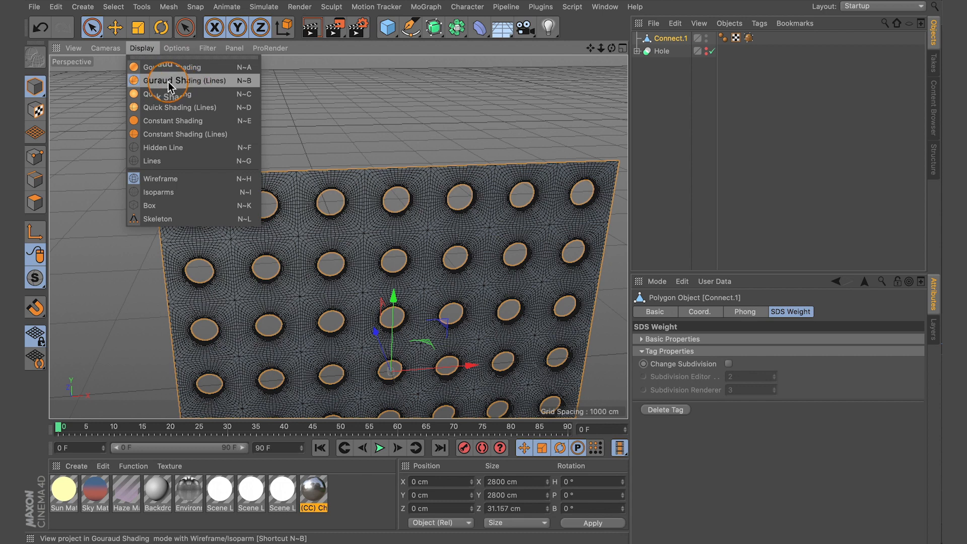
click(188, 71)
Inspect the shaded panel as a whole and up close around the hole rims for smoothness and depth
mouse_move(589, 46)
mouse_down()
mouse_move(479, 264)
mouse_move(510, 193)
mouse_move(491, 159)
mouse_move(443, 154)
mouse_move(520, 184)
mouse_up()
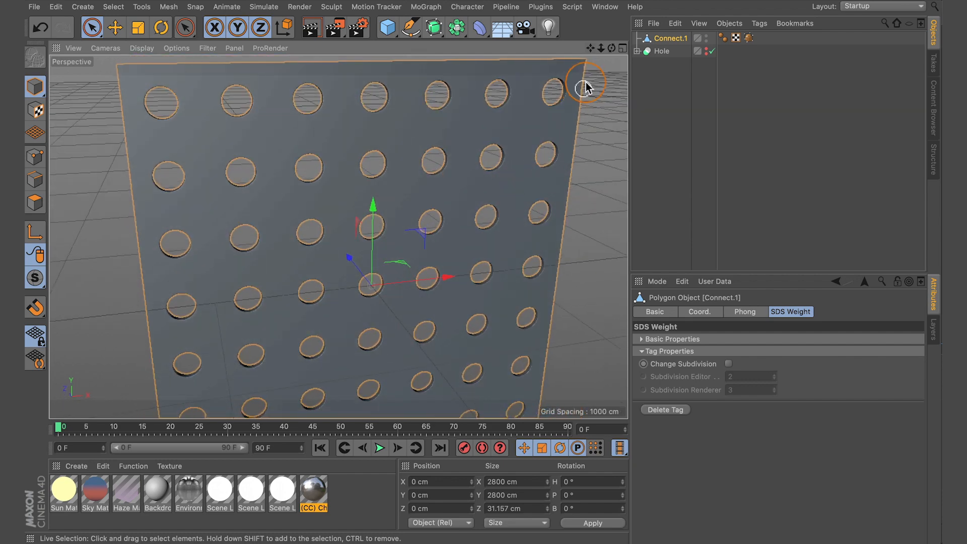
drag(602, 49, 590, 30)
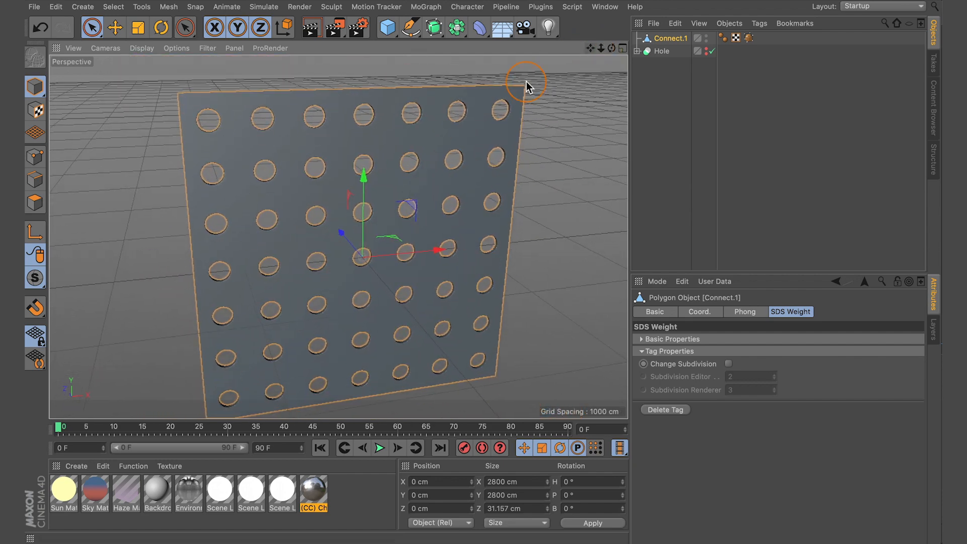
scroll(377, 155, up, 10)
scroll(359, 194, up, 10)
alt+drag(361, 197, 392, 217)
scroll(392, 217, down, 15)
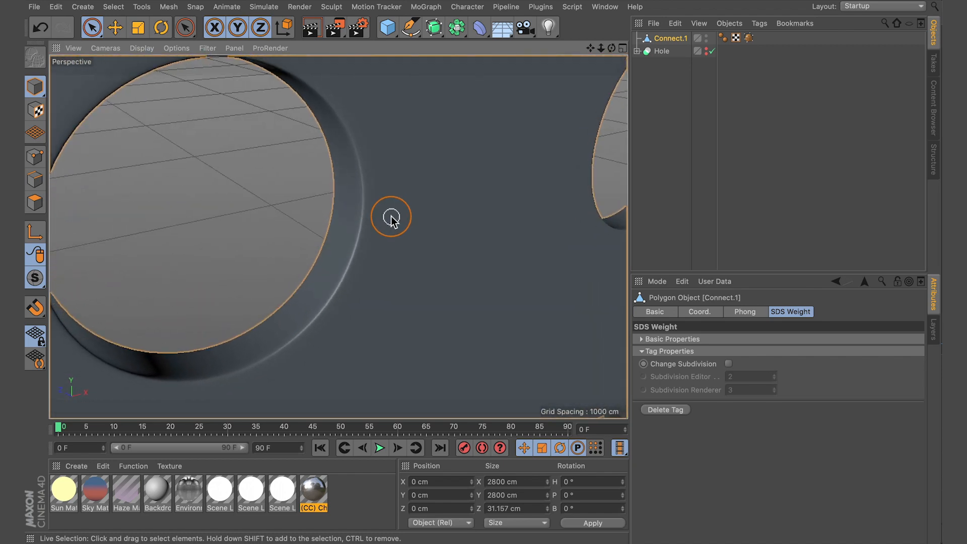
alt+drag(452, 224, 372, 211)
drag(603, 48, 593, 5)
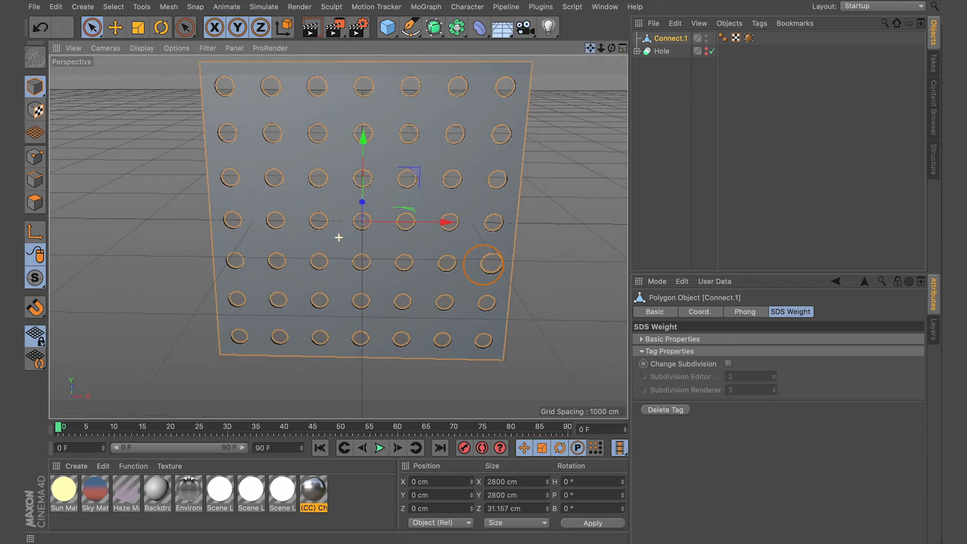
alt+drag(393, 281, 458, 283)
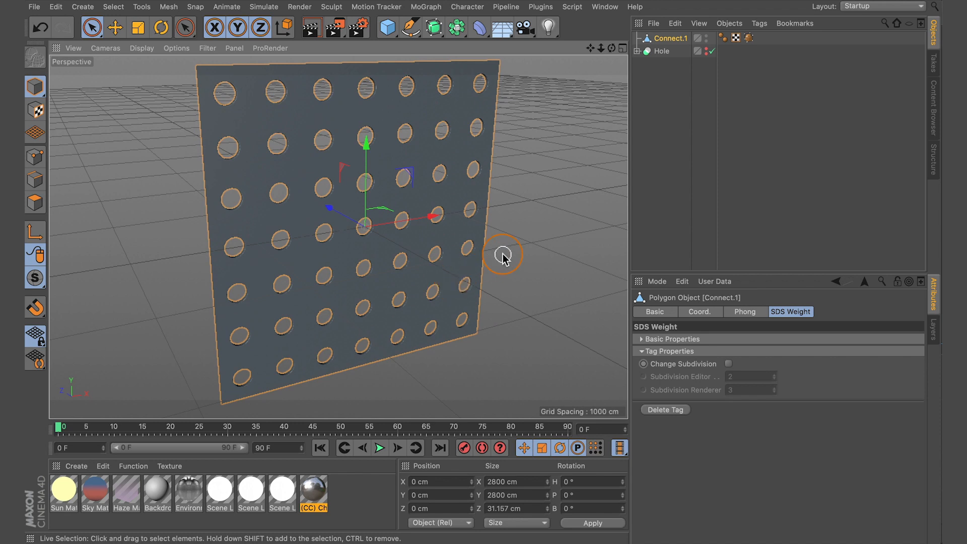